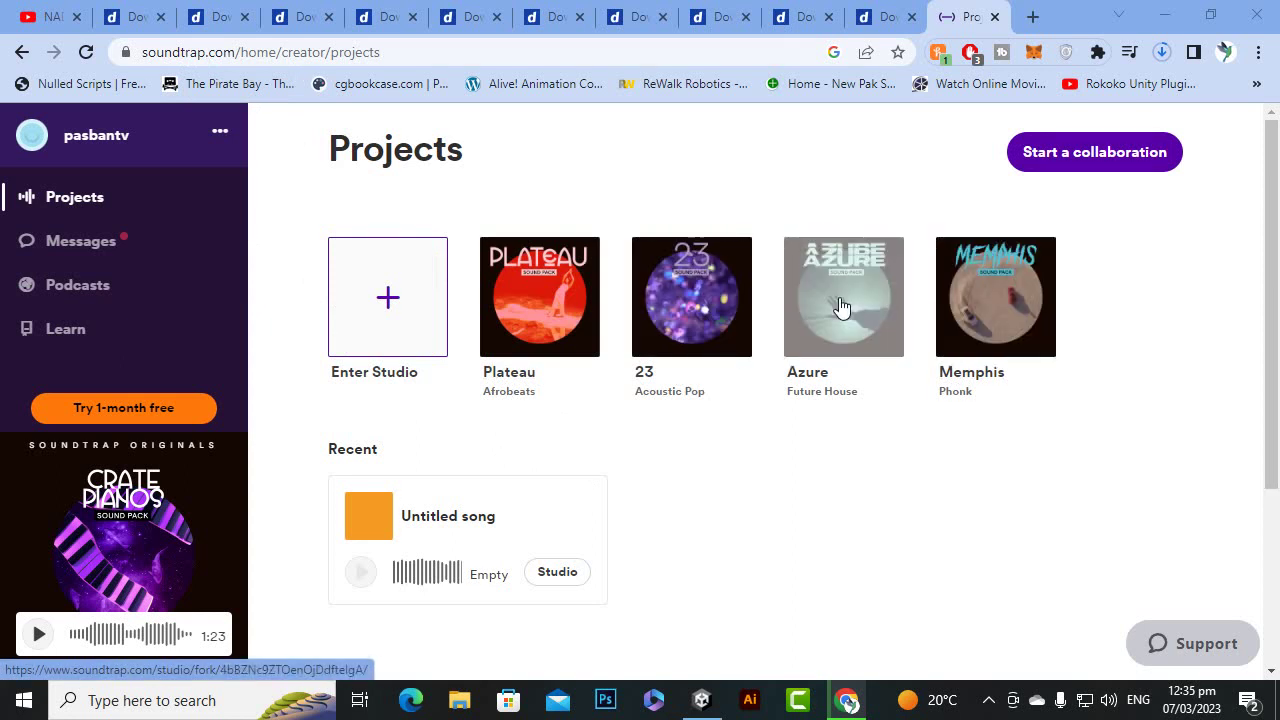
Start a new music project in the studio and browse the loop library
{"action": "left_click", "coordinate": [368, 280]}
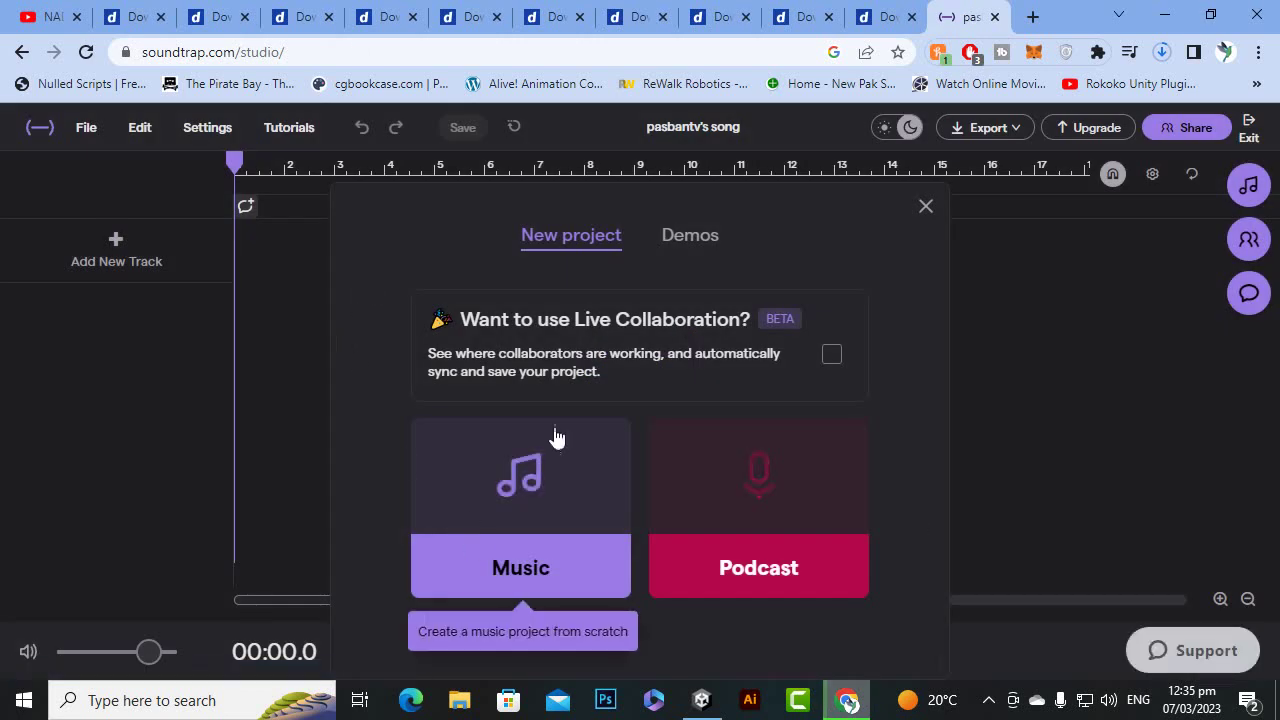
{"action": "left_click", "coordinate": [509, 564]}
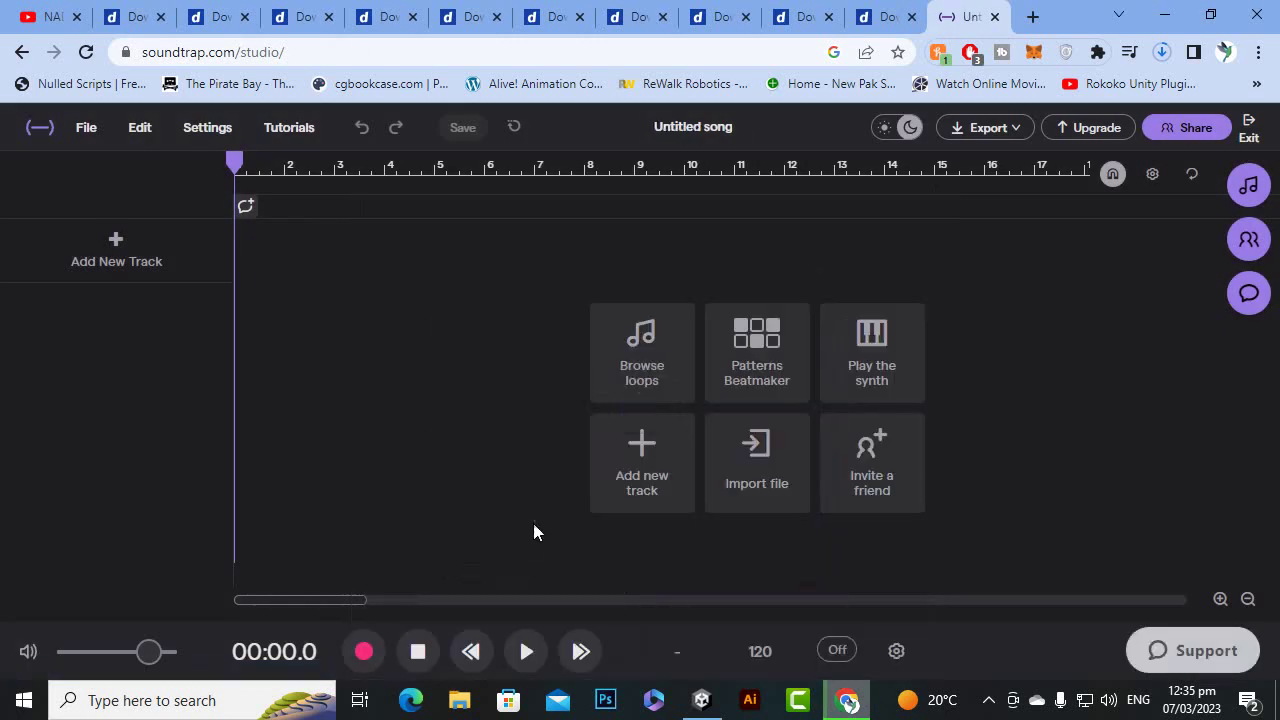
{"action": "left_click", "coordinate": [628, 378]}
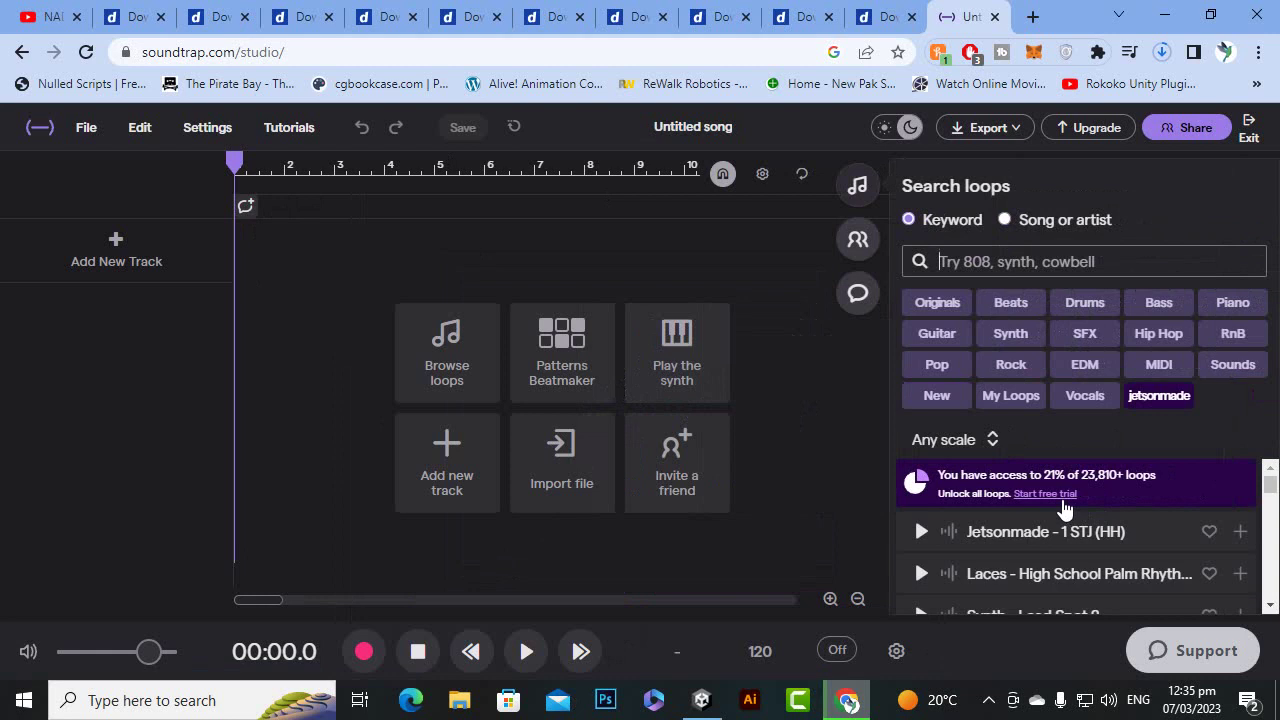
{"action": "scroll", "coordinate": [1040, 557], "scroll_direction": "down", "scroll_amount": 5}
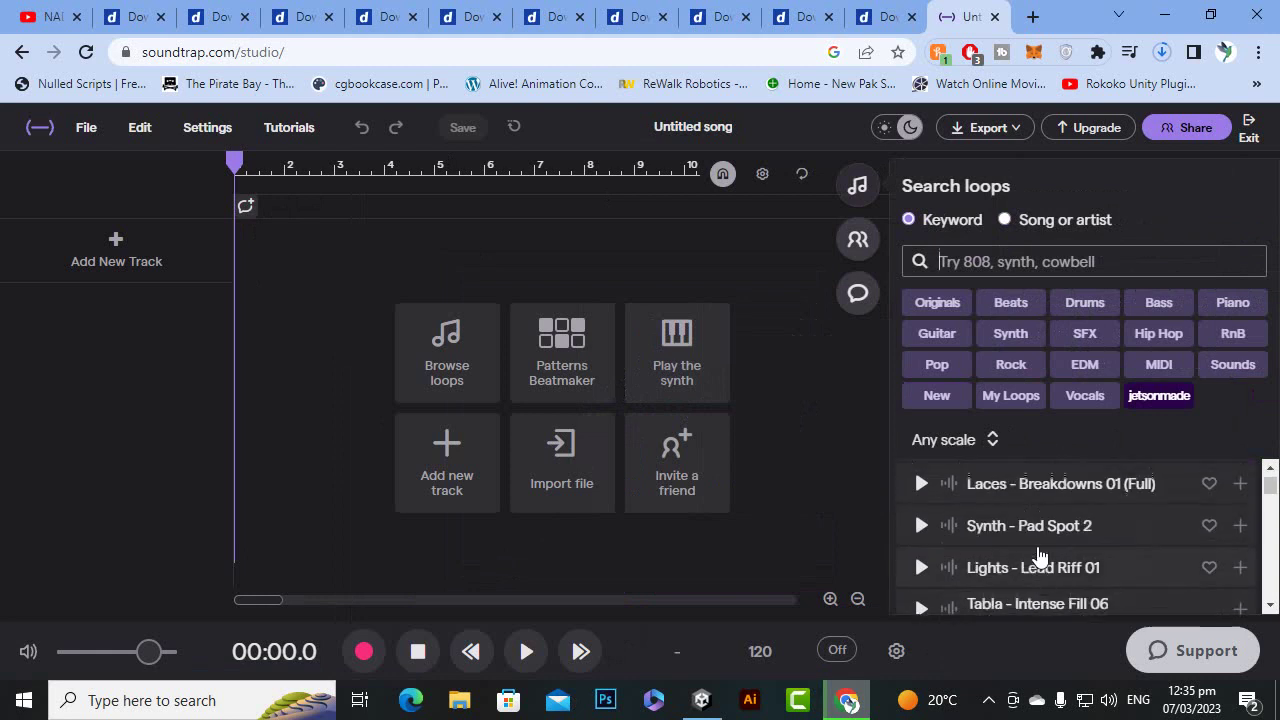
{"action": "scroll", "coordinate": [1041, 557], "scroll_direction": "up", "scroll_amount": 5}
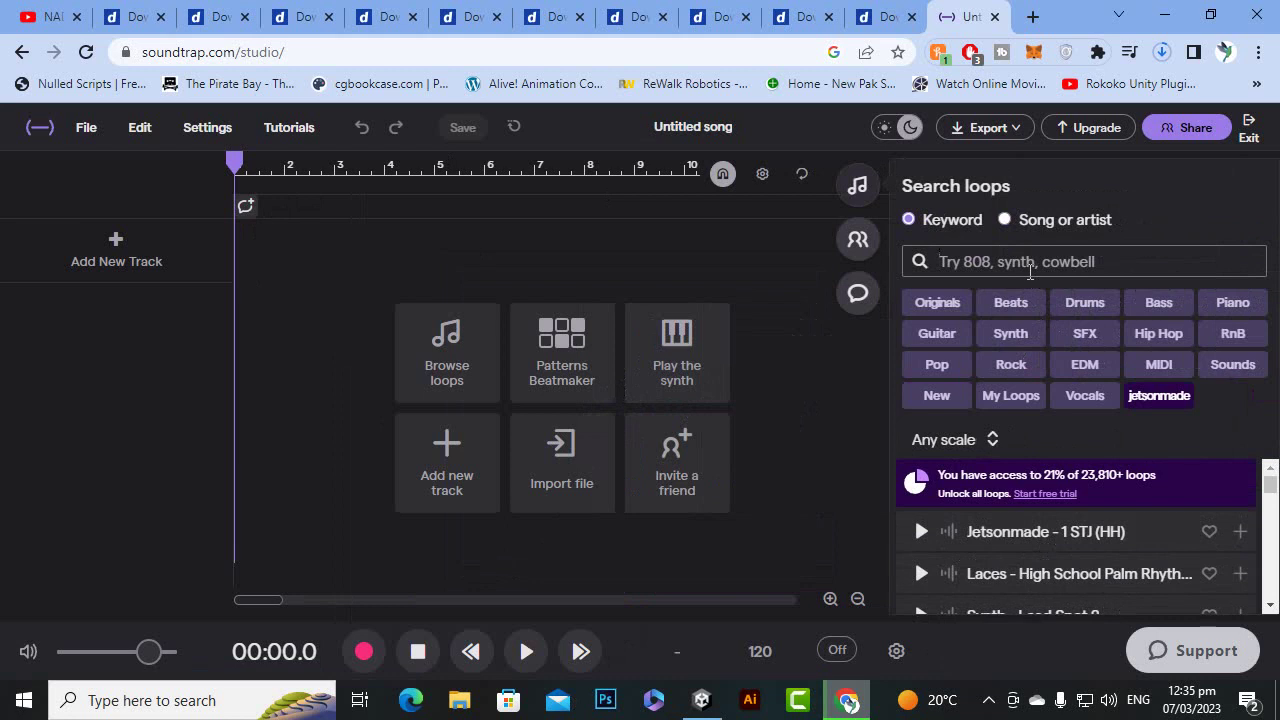
Search the loops for "game" and preview Nerve - Video Games and Sensor signal
{"action": "type", "text": "game"}
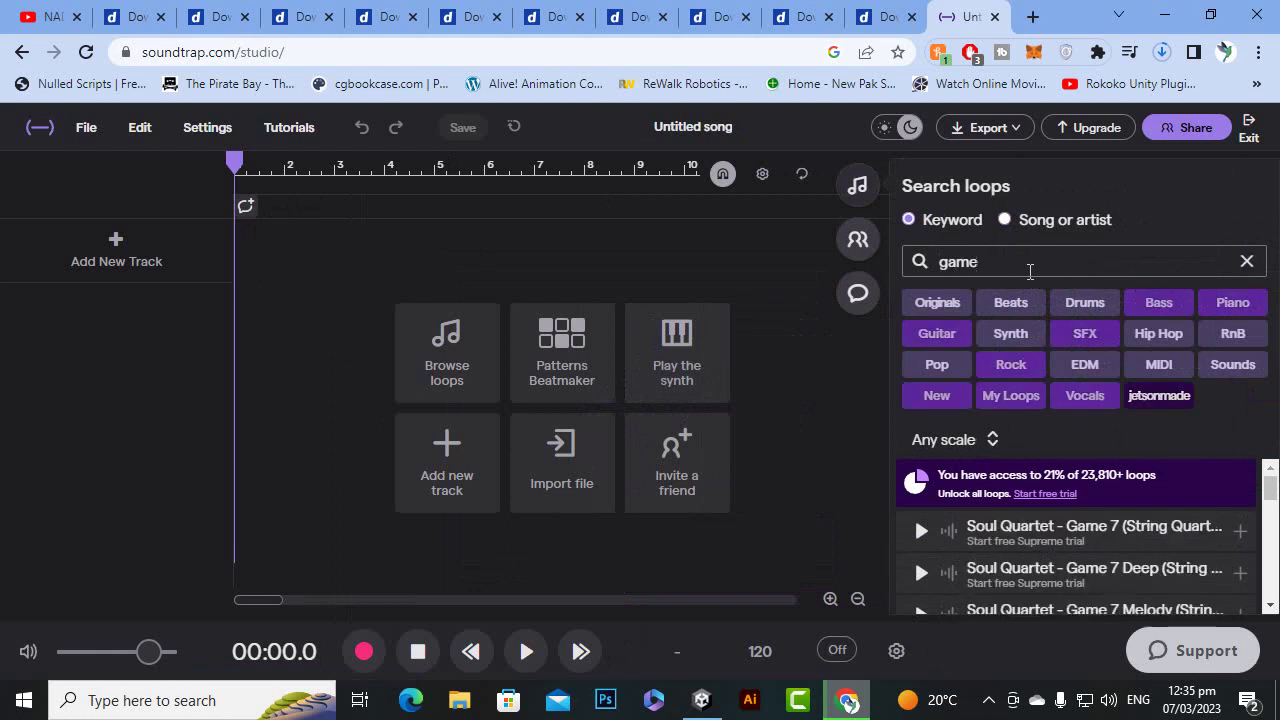
{"action": "scroll", "coordinate": [1176, 537], "scroll_direction": "down", "scroll_amount": 3}
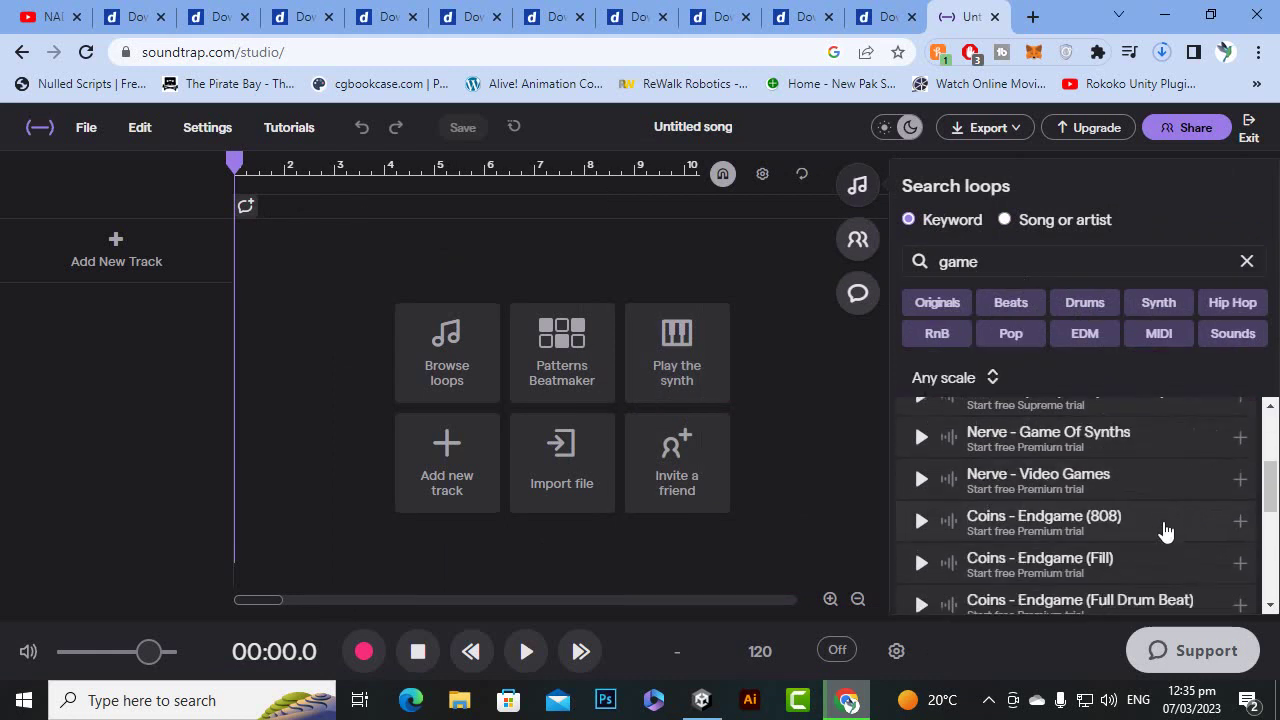
{"action": "left_click", "coordinate": [925, 482]}
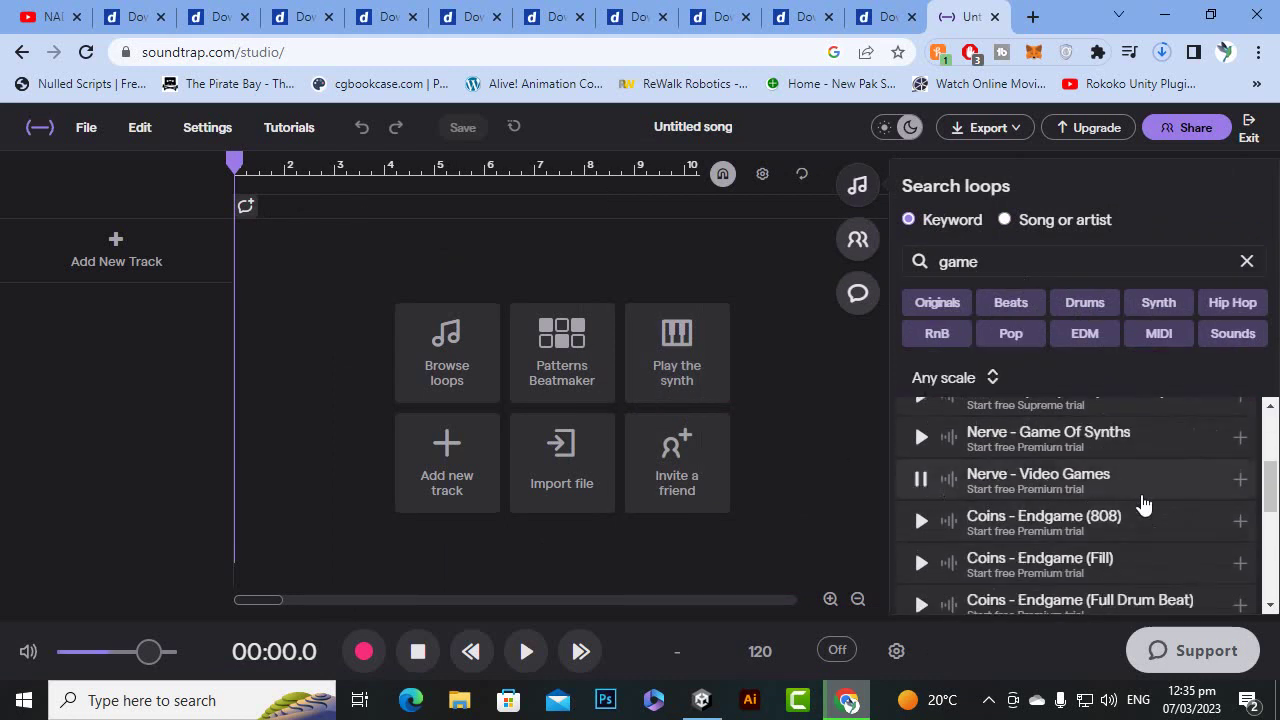
{"action": "scroll", "coordinate": [1143, 506], "scroll_direction": "down", "scroll_amount": 3}
{"action": "scroll", "coordinate": [1191, 551], "scroll_direction": "down", "scroll_amount": 3}
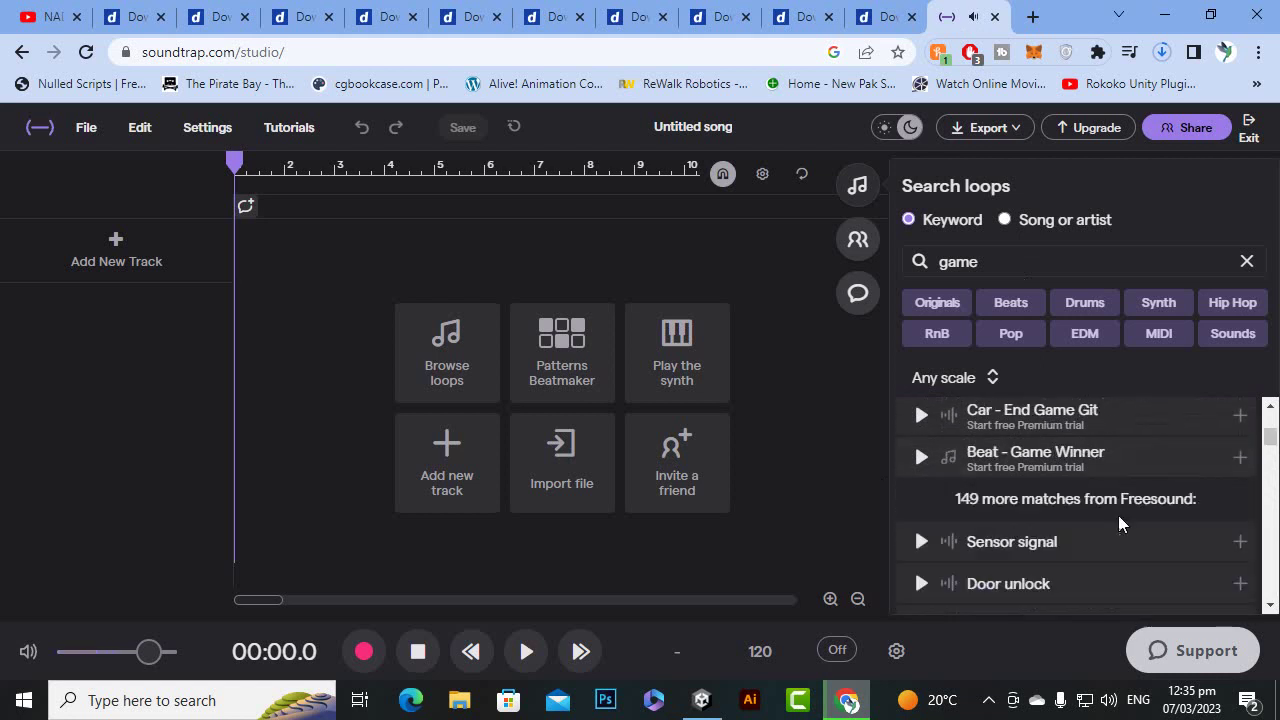
{"action": "left_click", "coordinate": [922, 544]}
{"action": "scroll", "coordinate": [1037, 543], "scroll_direction": "down", "scroll_amount": 1}
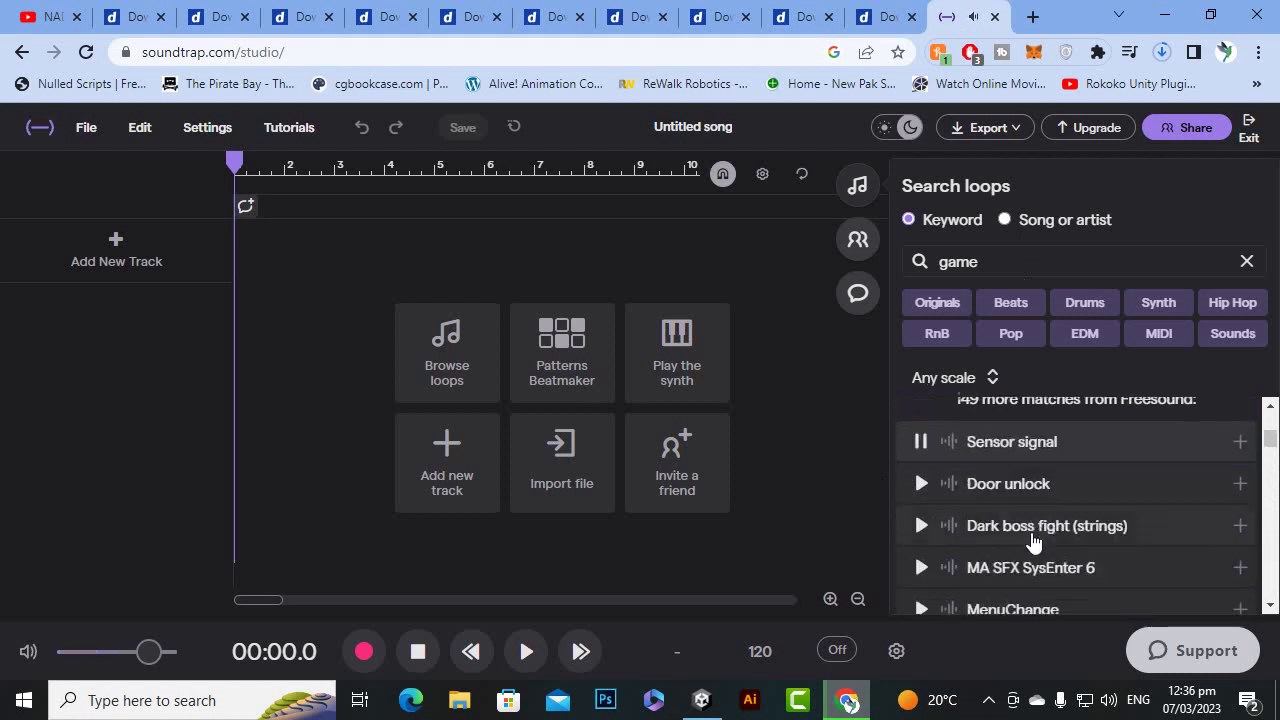
{"action": "scroll", "coordinate": [1037, 540], "scroll_direction": "down", "scroll_amount": 1}
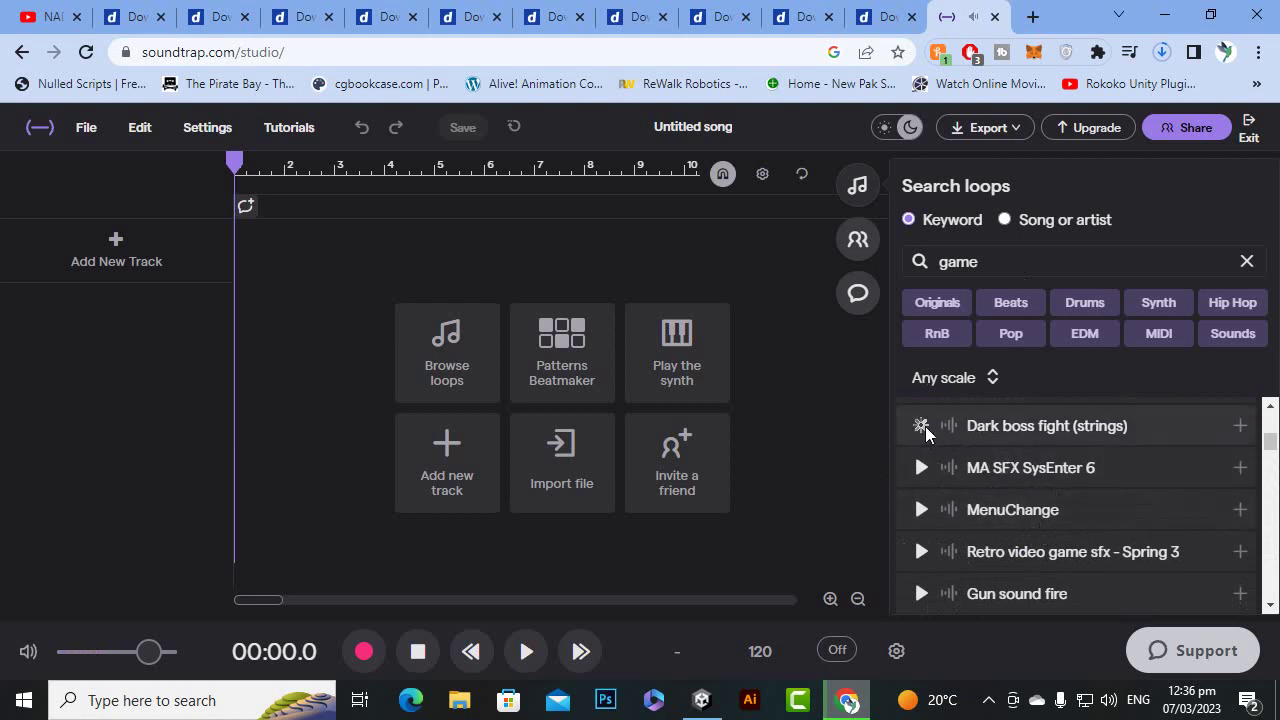
Preview the Dark boss fight (strings) loop, add it as a track at the start of the timeline, and play it
{"action": "left_click", "coordinate": [922, 430]}
{"action": "left_click", "coordinate": [921, 426]}
{"action": "left_click_drag", "start_coordinate": [1018, 428], "coordinate": [240, 302]}
{"action": "left_click", "coordinate": [636, 499]}
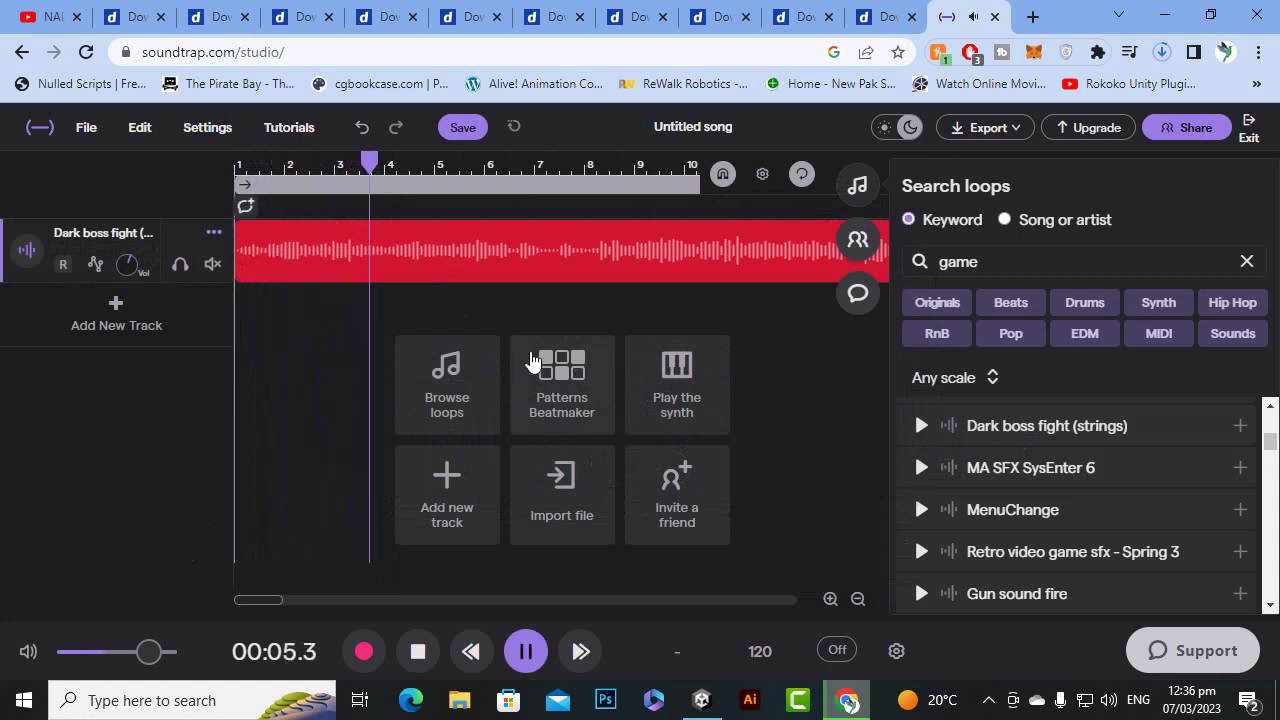
Pause the song and preview the Pickup, Retro Boom and LabbeFabrice 2011 01 sounds from the game results
{"action": "scroll", "coordinate": [1040, 560], "scroll_direction": "down", "scroll_amount": 6}
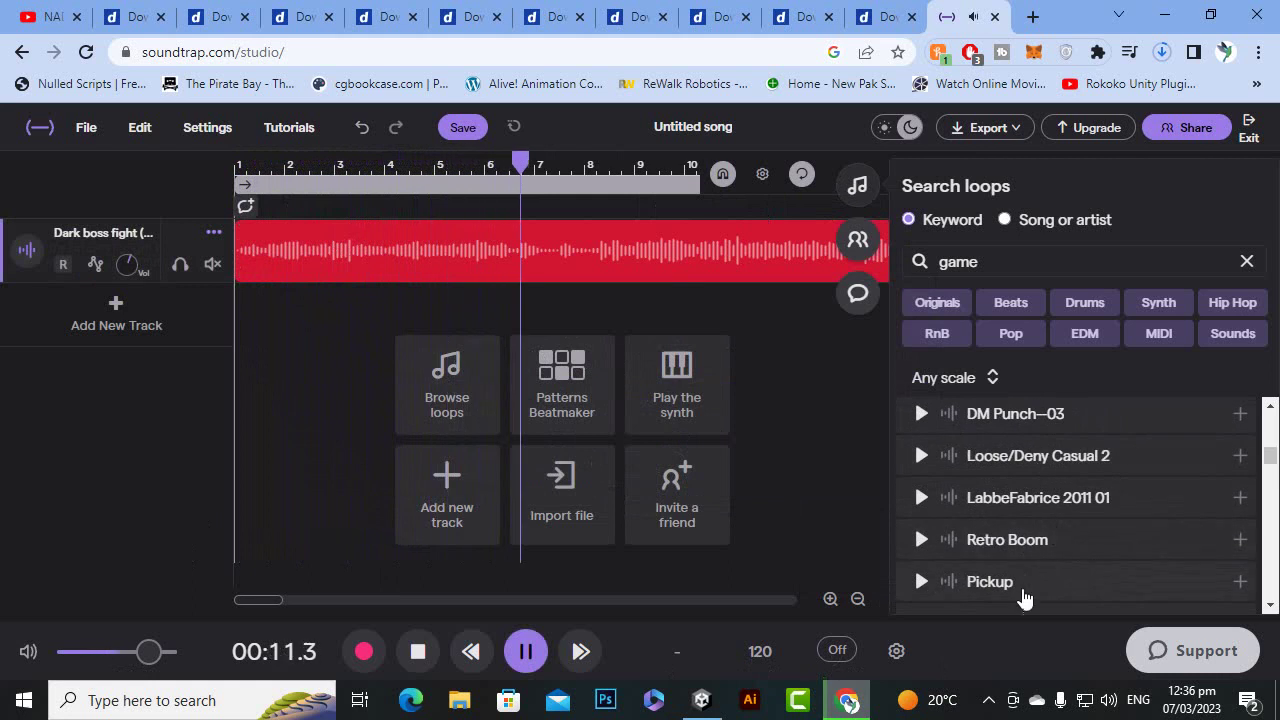
{"action": "left_click", "coordinate": [921, 582]}
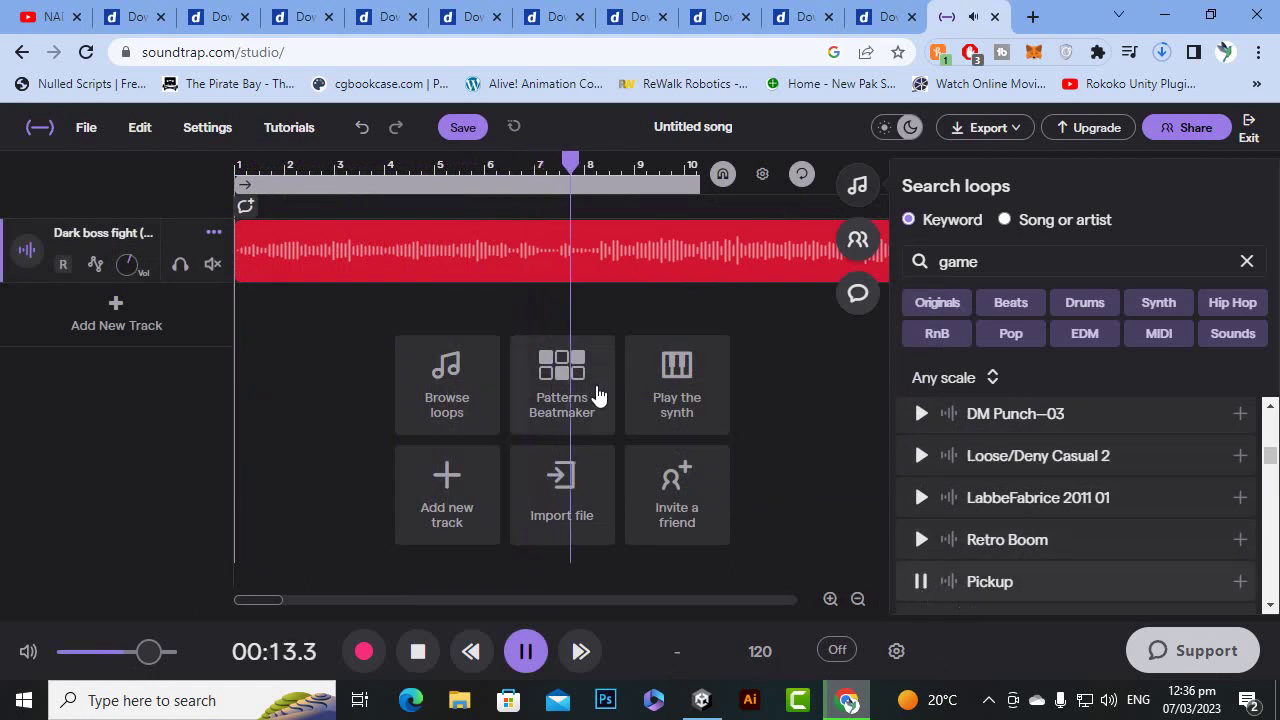
{"action": "left_click", "coordinate": [527, 652]}
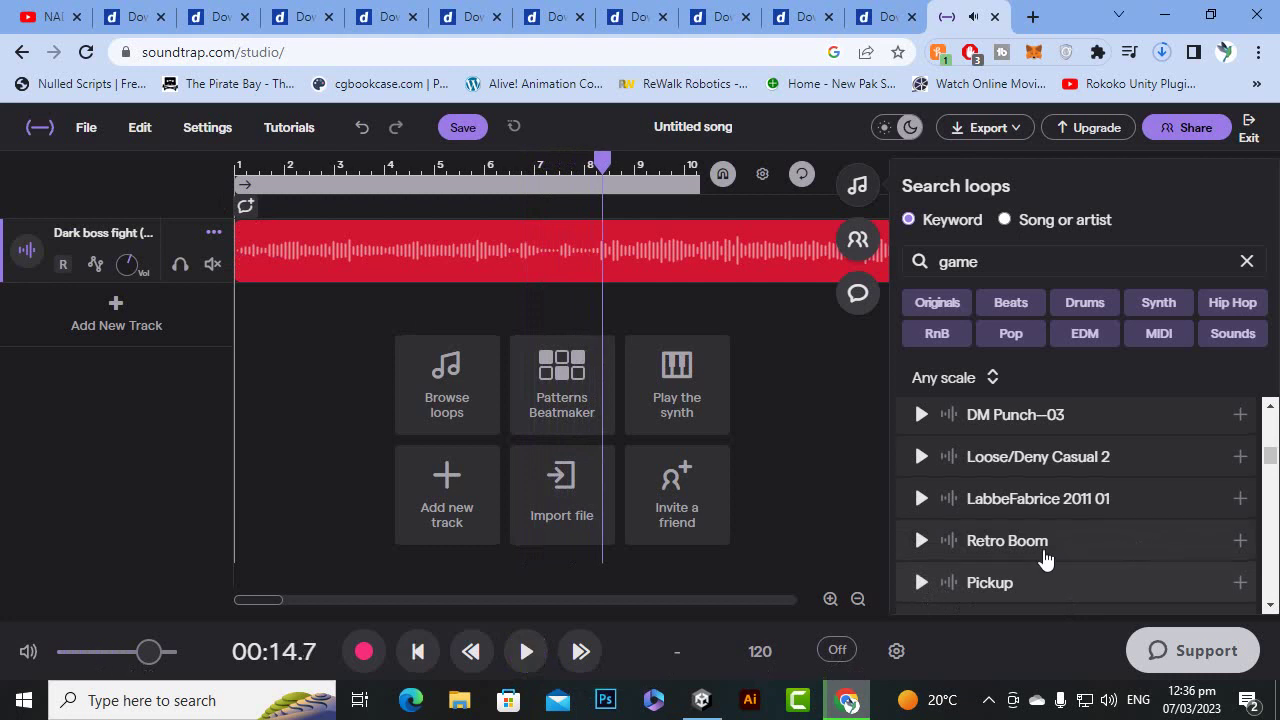
{"action": "scroll", "coordinate": [1050, 557], "scroll_direction": "up", "scroll_amount": 3}
{"action": "scroll", "coordinate": [943, 515], "scroll_direction": "down", "scroll_amount": 5}
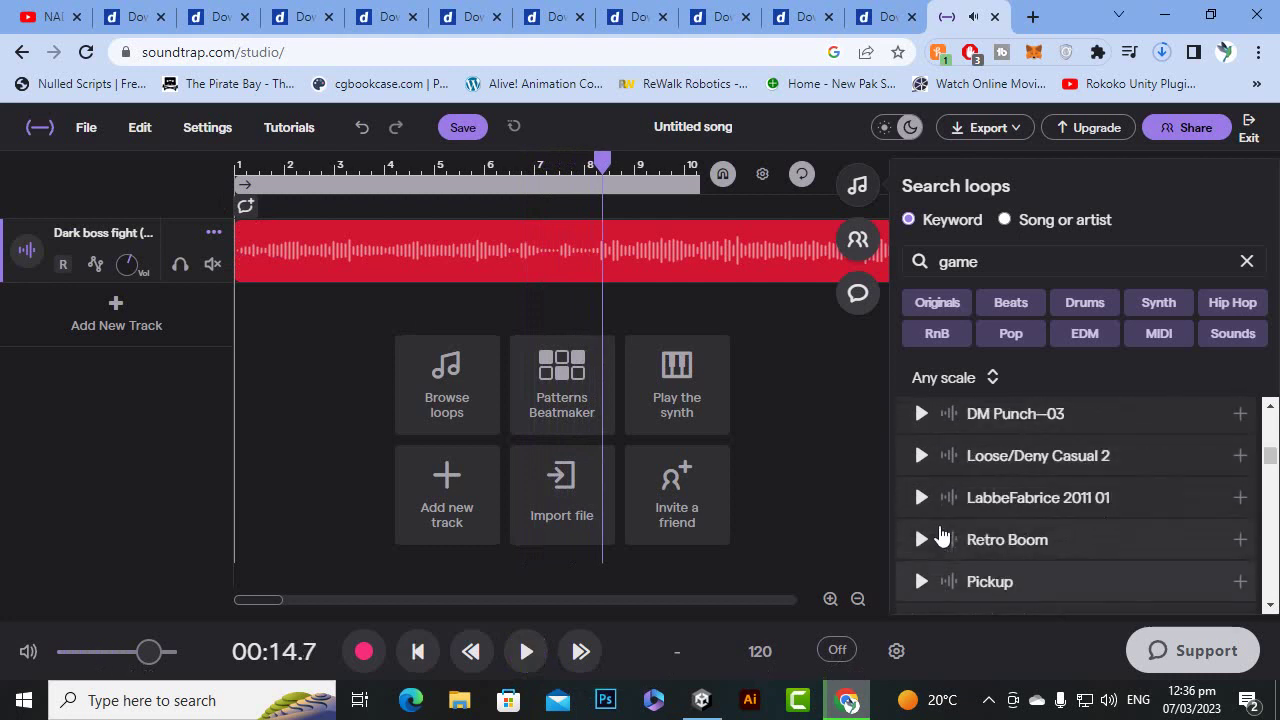
{"action": "left_click", "coordinate": [921, 540]}
{"action": "left_click", "coordinate": [922, 498]}
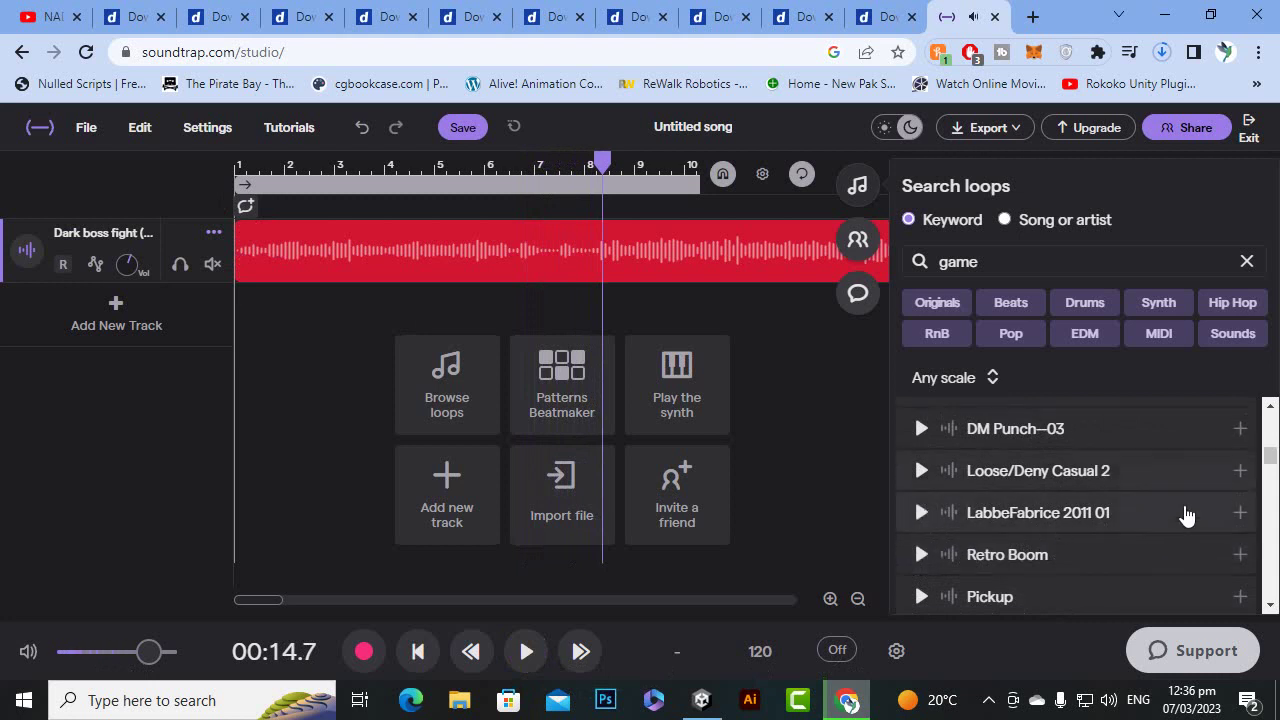
{"action": "scroll", "coordinate": [1188, 514], "scroll_direction": "down", "scroll_amount": 10}
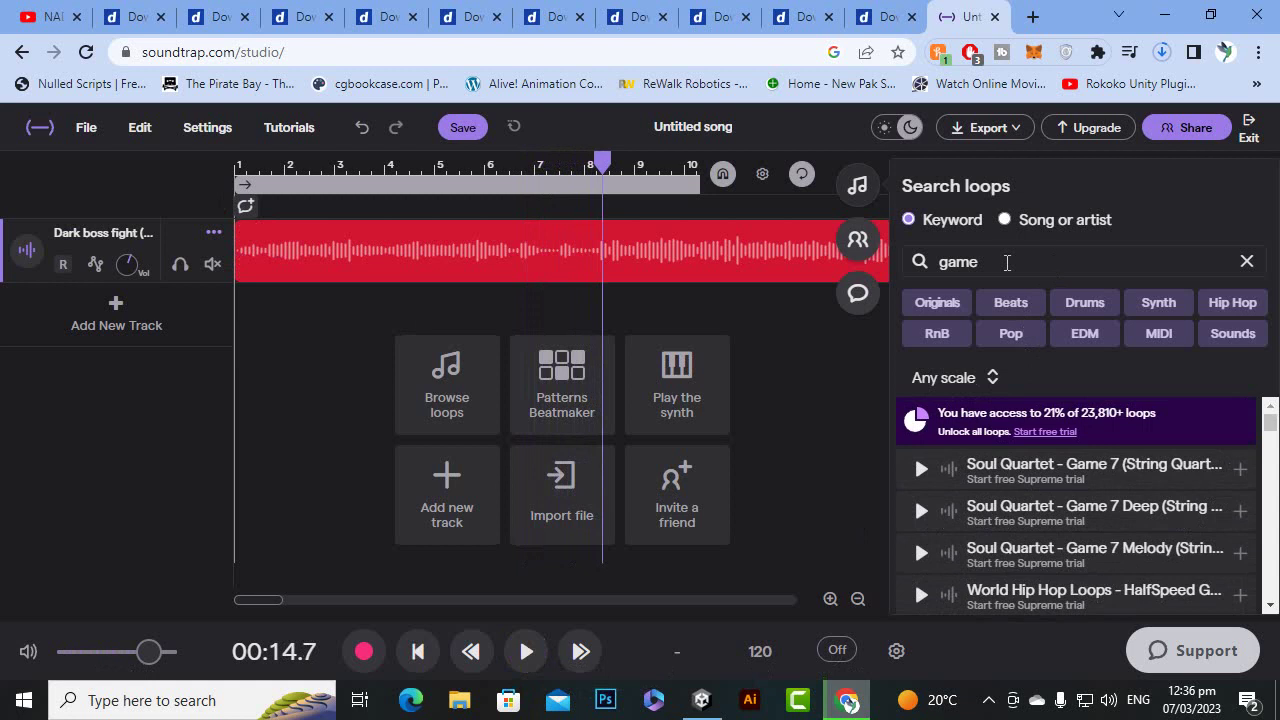
Replace the game search with the Piano category, preview Lucid - Organ Pad 02, and clear the loop search
{"action": "left_click", "coordinate": [1007, 262]}
{"action": "double_click", "coordinate": [1007, 262]}
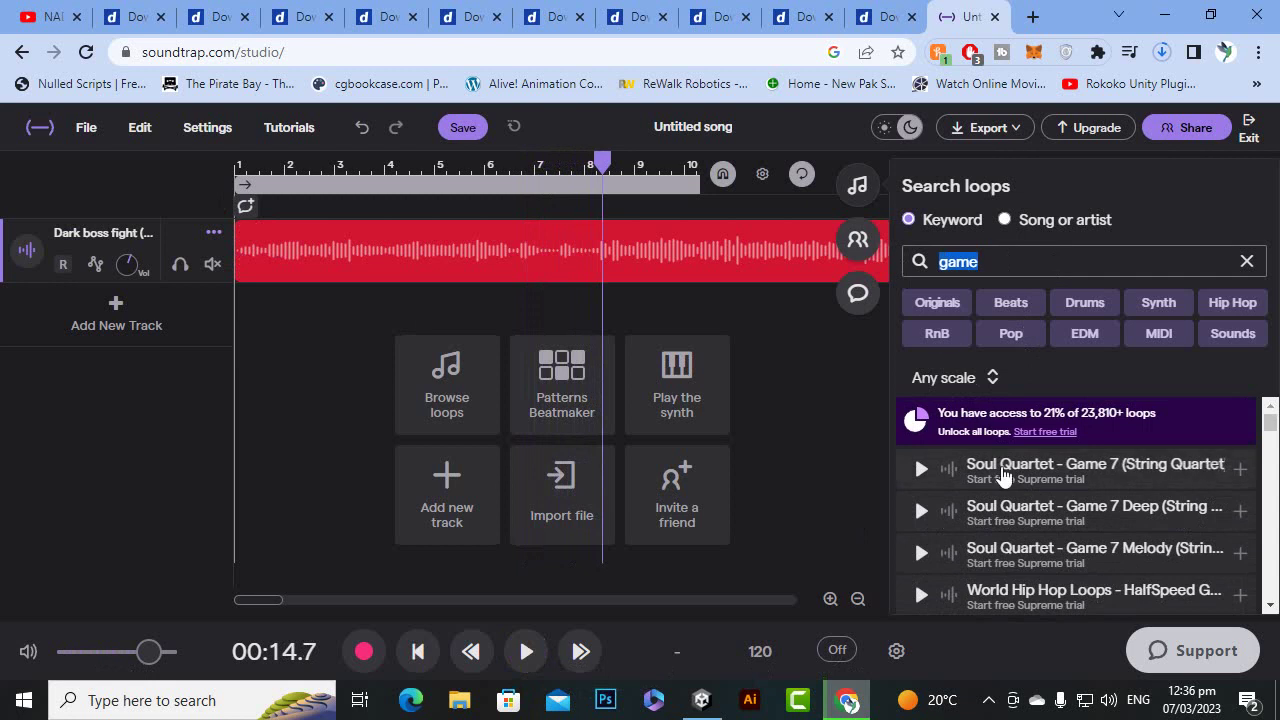
{"action": "left_click", "coordinate": [1250, 261]}
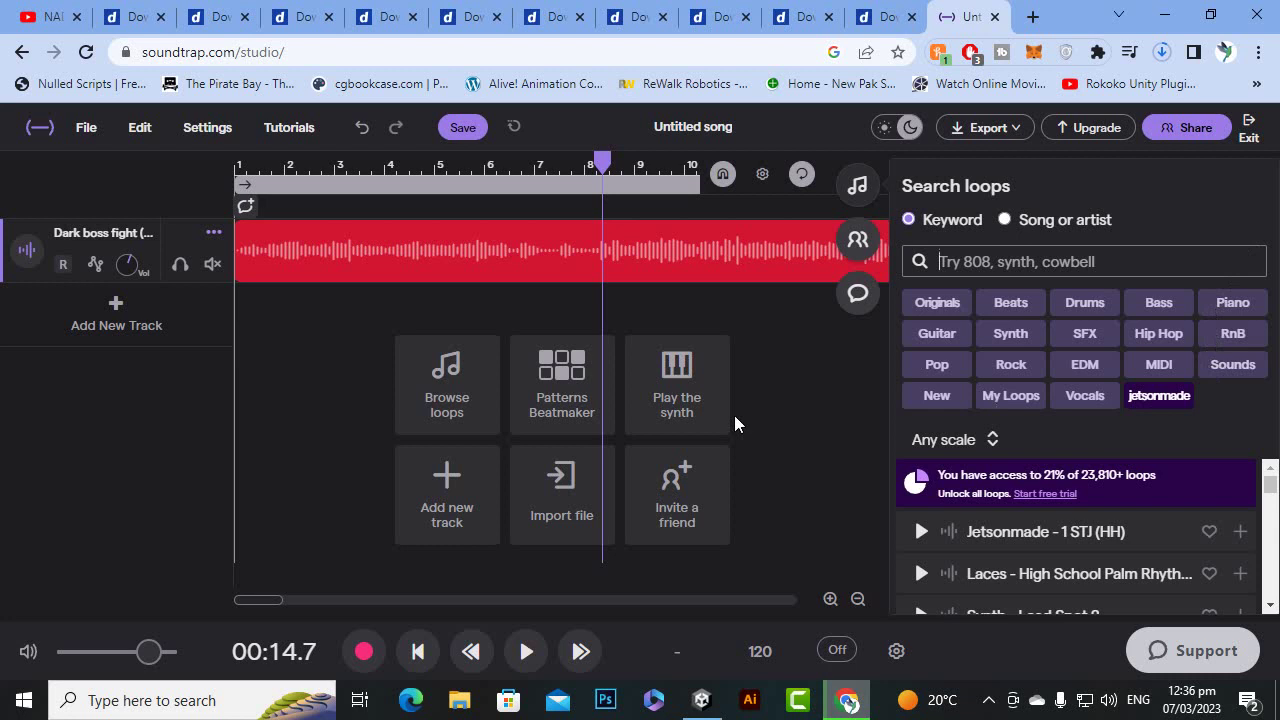
{"action": "left_click", "coordinate": [1234, 304]}
{"action": "scroll", "coordinate": [1177, 486], "scroll_direction": "down", "scroll_amount": 3}
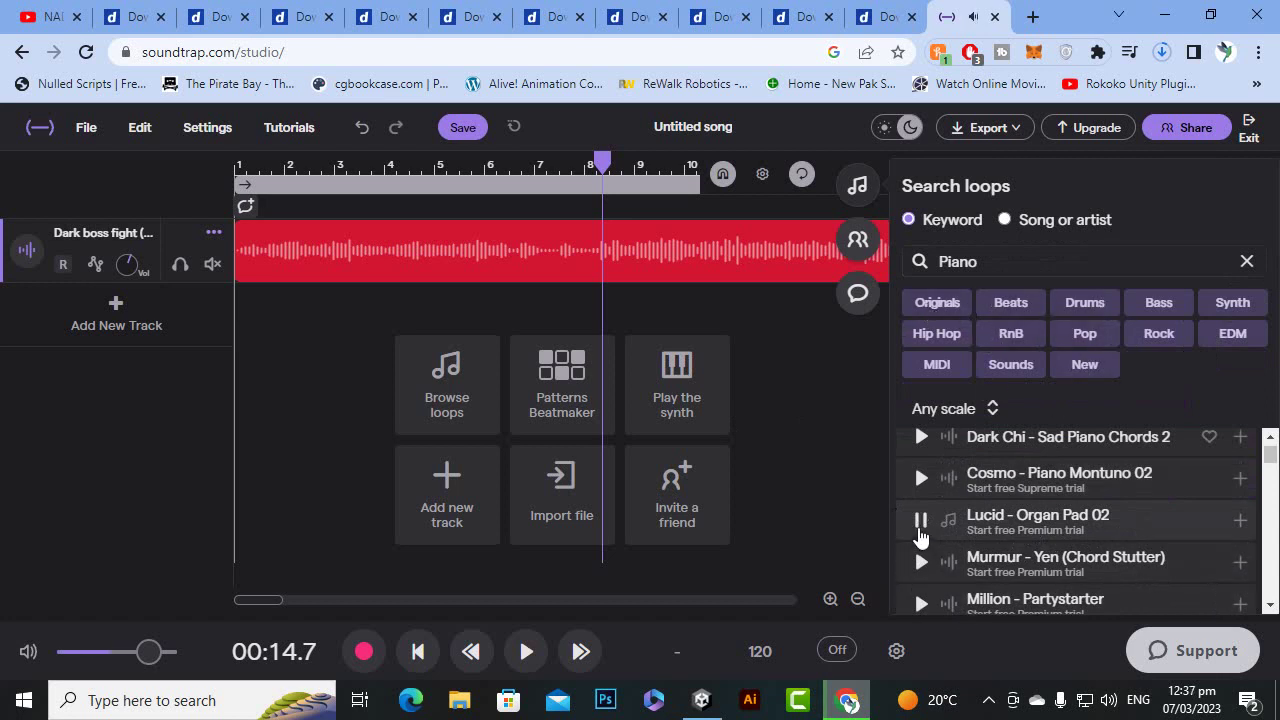
{"action": "left_click", "coordinate": [920, 519]}
{"action": "left_click", "coordinate": [1247, 262]}
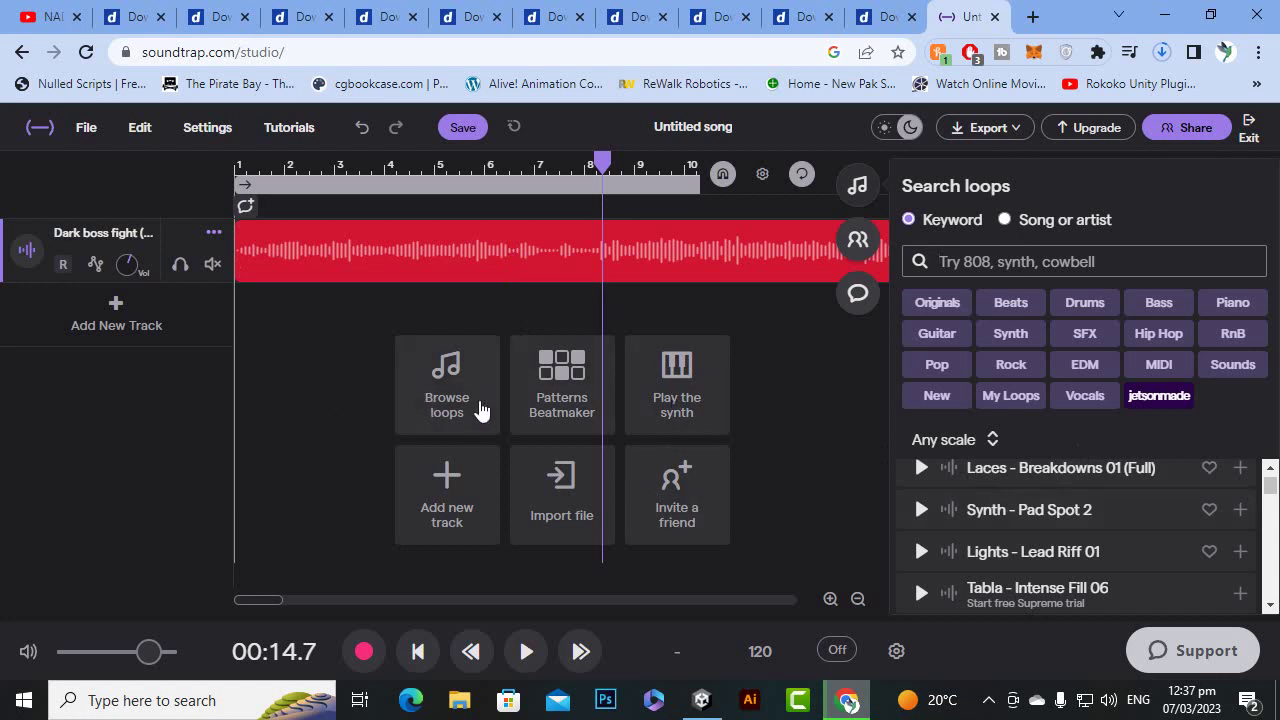
Add a new Keys track and try the low C# and D# notes on the Grand Piano
{"action": "left_click", "coordinate": [420, 516]}
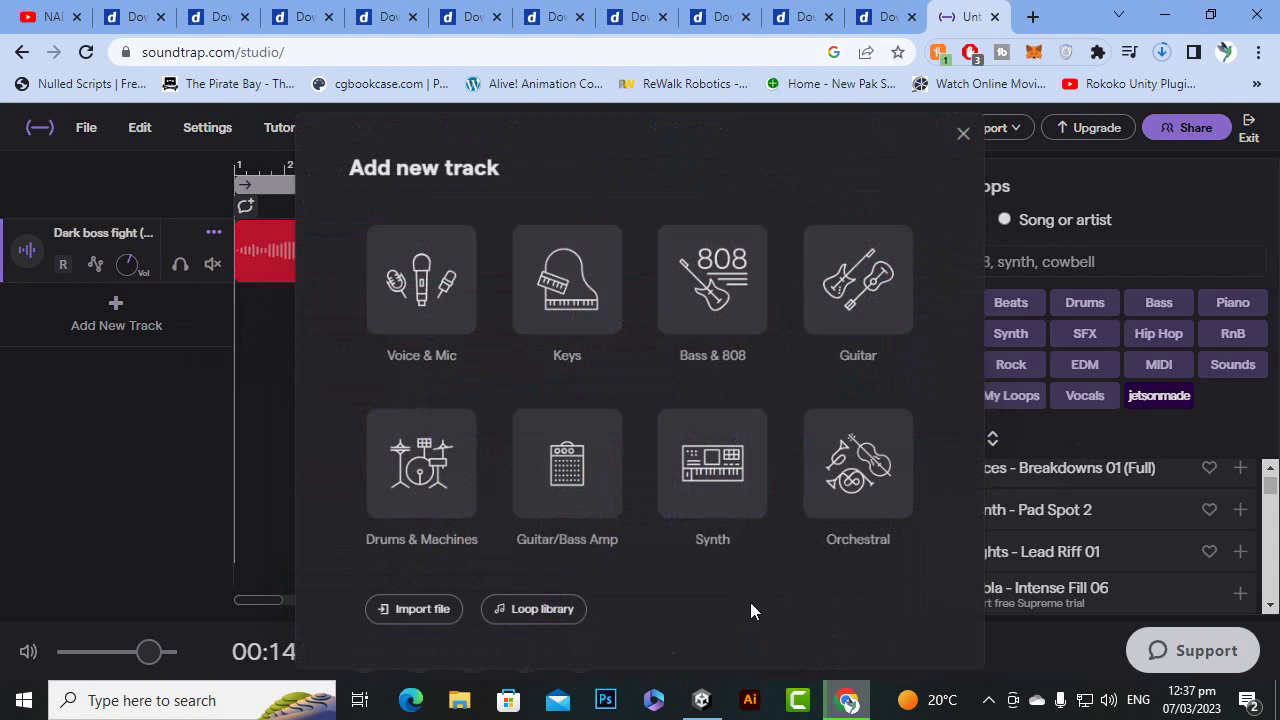
{"action": "left_click", "coordinate": [556, 291]}
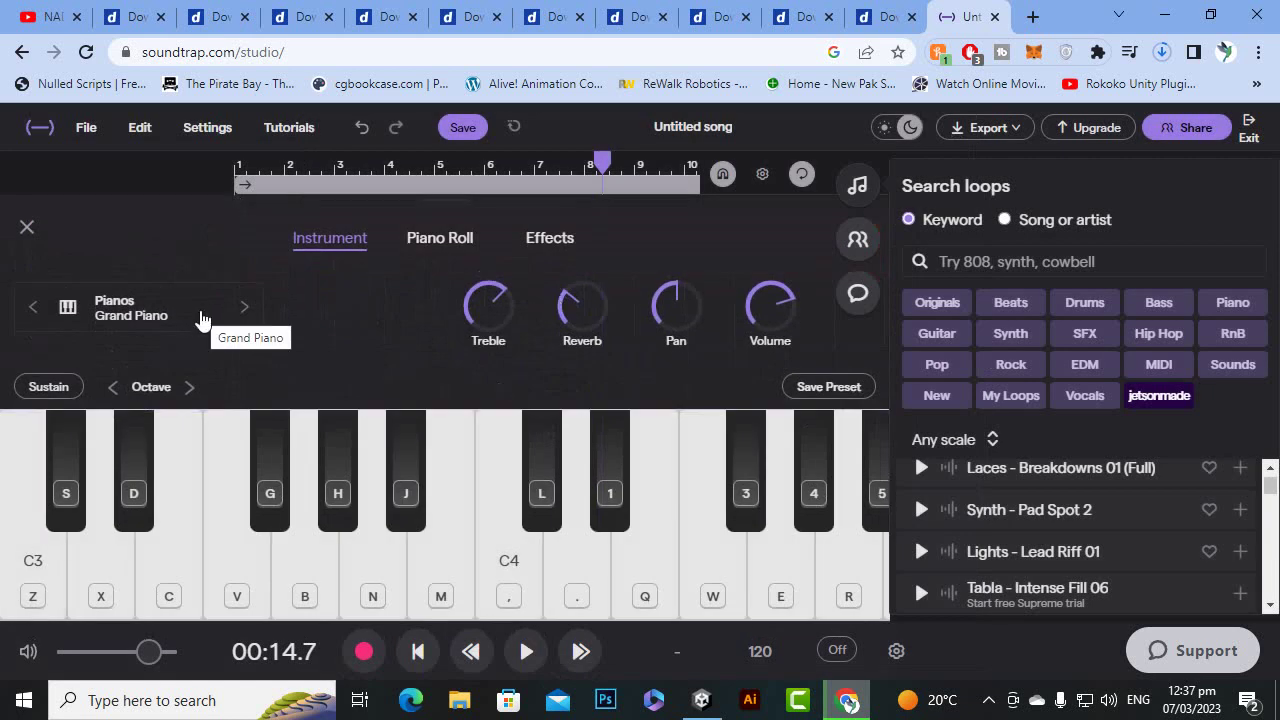
{"action": "key", "text": "s"}
{"action": "key", "text": "d"}
{"action": "key", "text": "s"}
{"action": "key", "text": "d"}
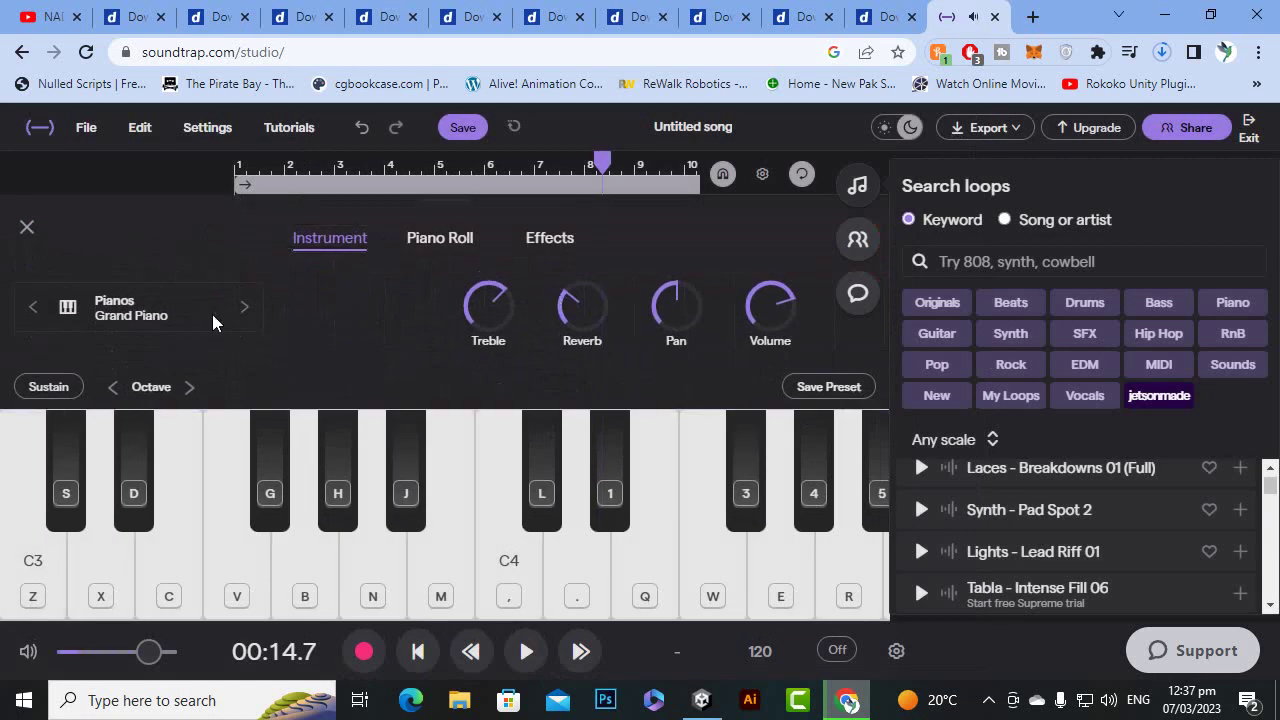
Browse the instrument presets and change the keys track's instrument to the Dooh Mixed Choir preset
{"action": "left_click", "coordinate": [212, 314]}
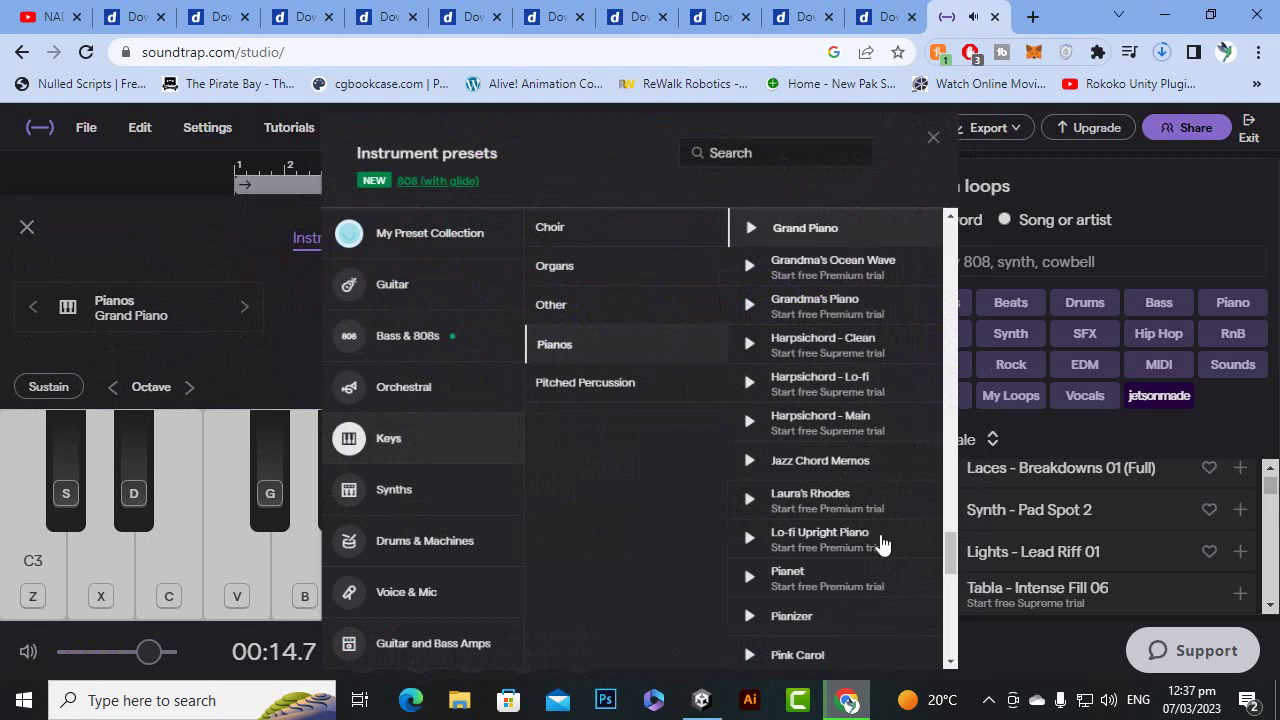
{"action": "left_click", "coordinate": [933, 137]}
{"action": "left_click", "coordinate": [245, 310]}
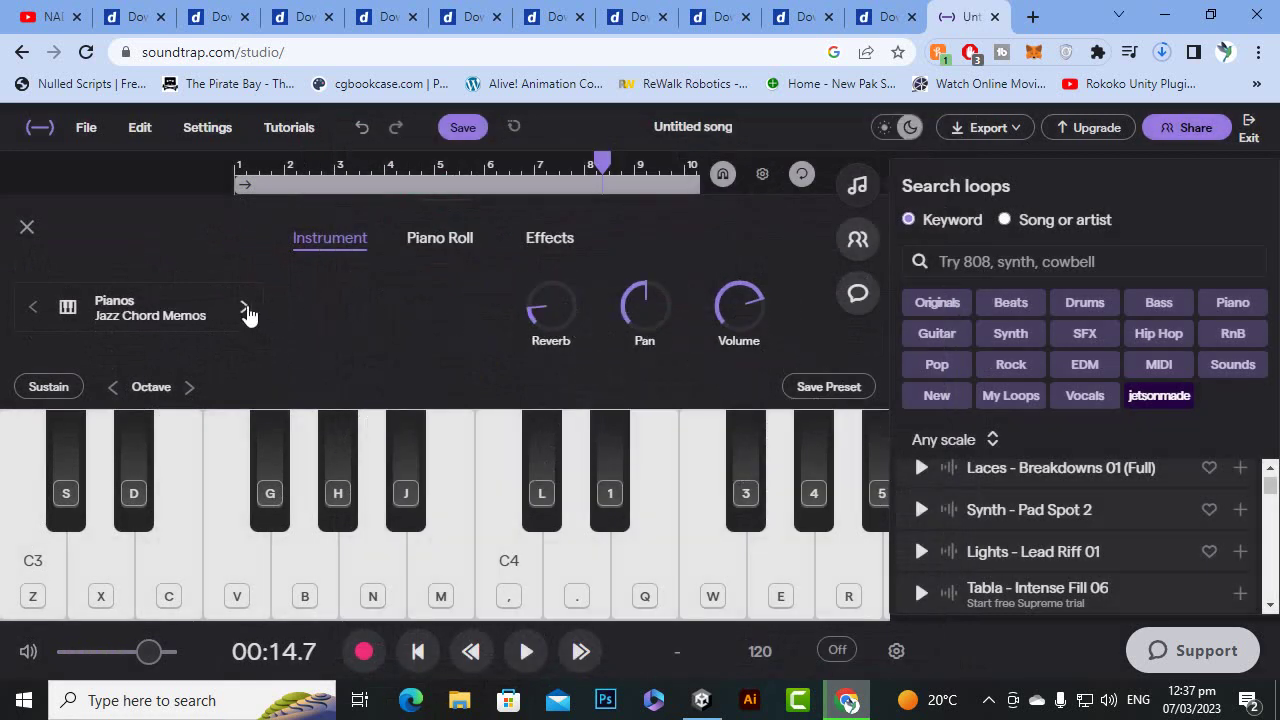
{"action": "left_click", "coordinate": [245, 310]}
{"action": "left_click", "coordinate": [245, 310]}
{"action": "left_click", "coordinate": [245, 310]}
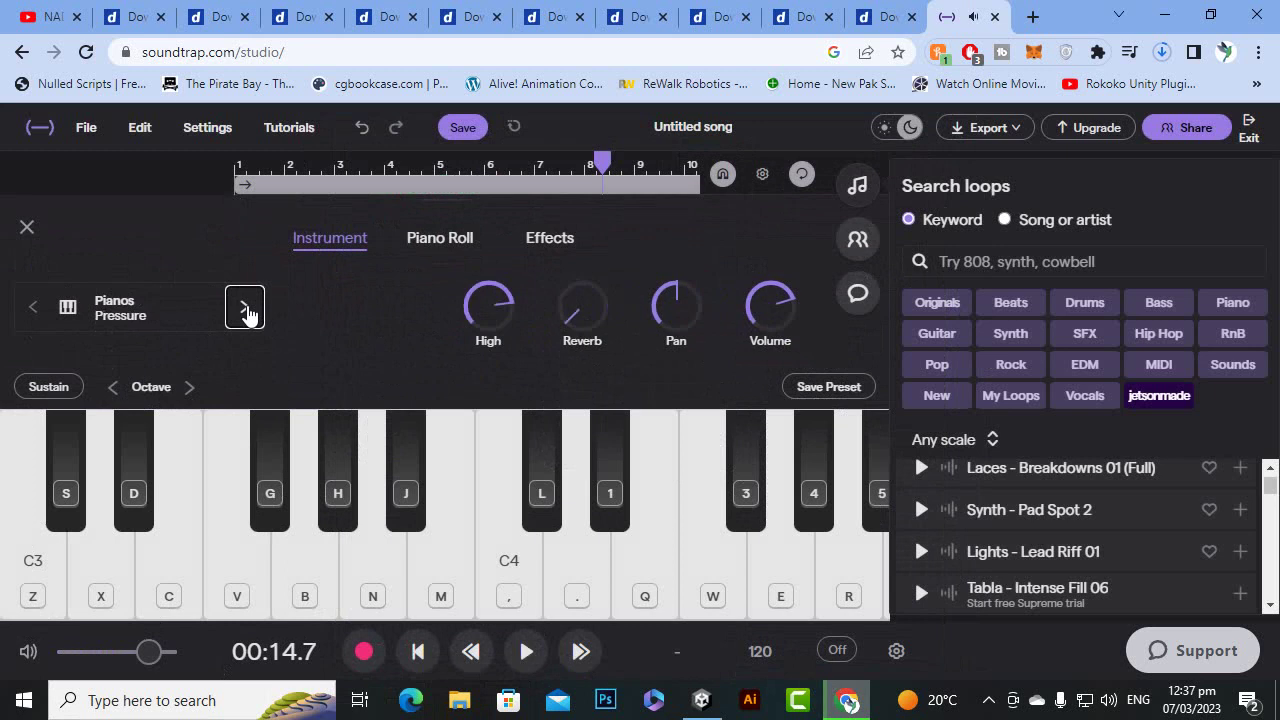
{"action": "left_click", "coordinate": [245, 310]}
{"action": "left_click", "coordinate": [245, 310]}
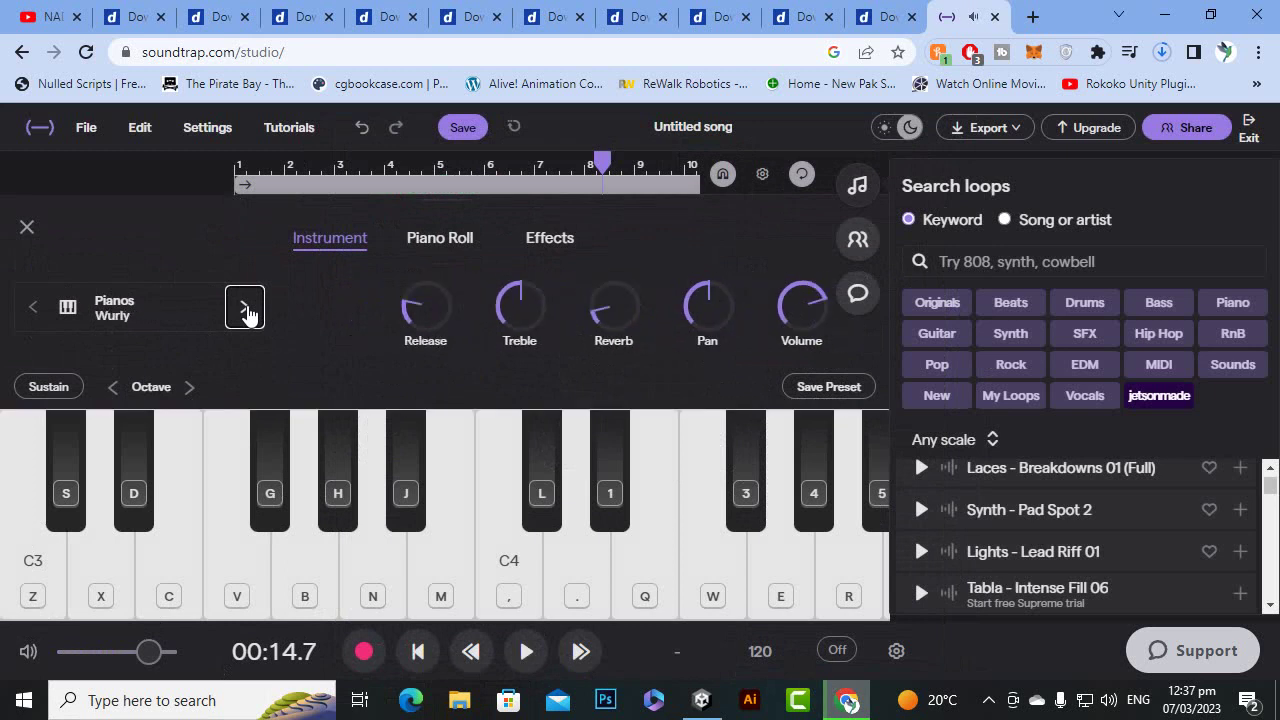
{"action": "left_click", "coordinate": [245, 310]}
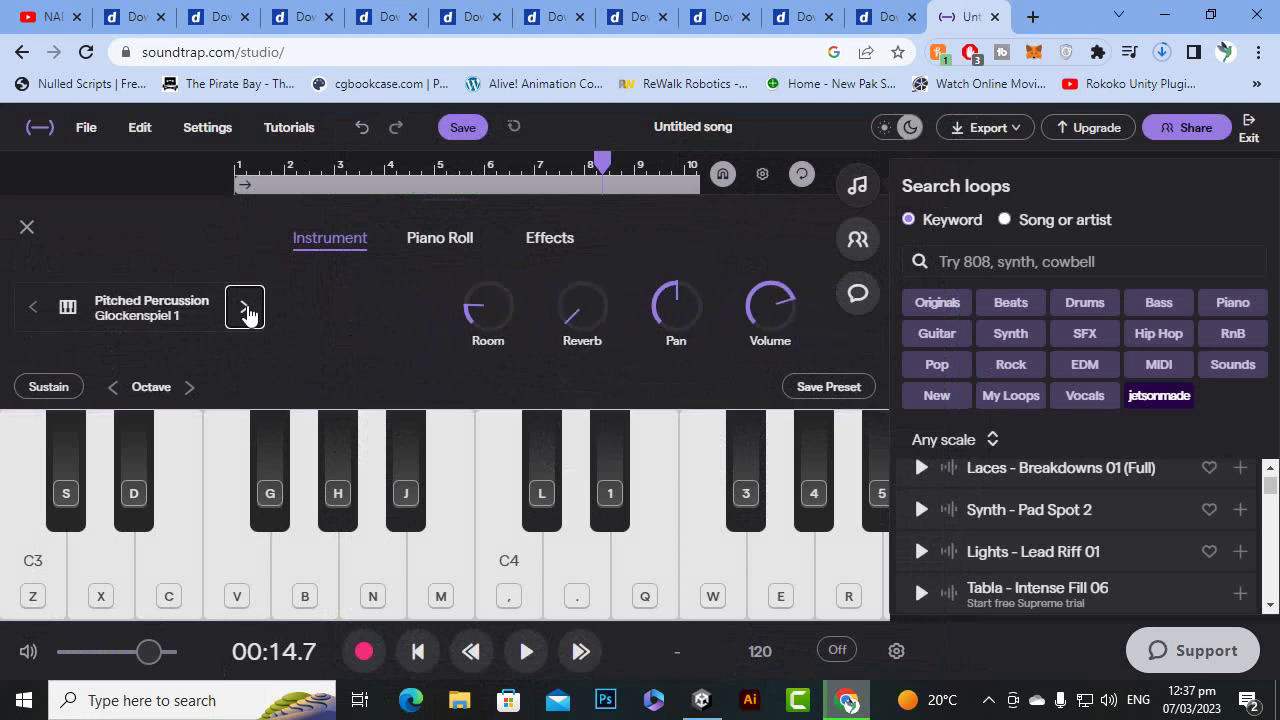
{"action": "left_click", "coordinate": [245, 310]}
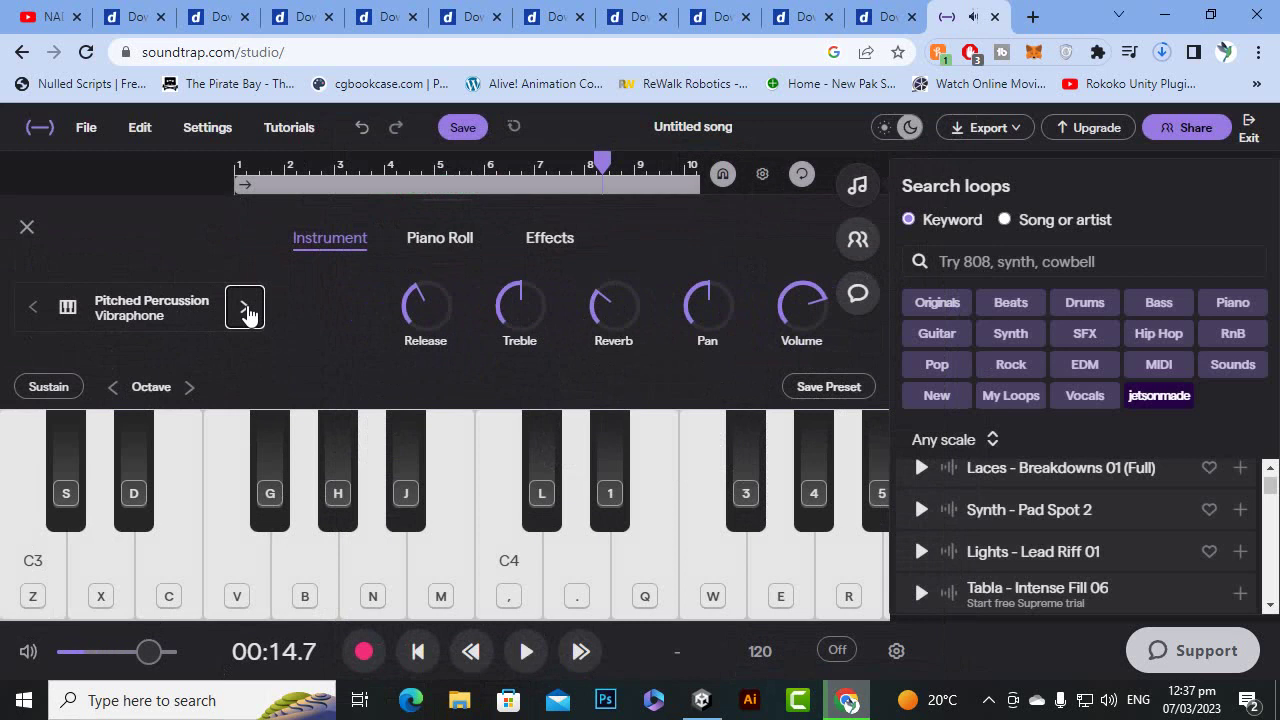
{"action": "left_click", "coordinate": [245, 310]}
{"action": "left_click", "coordinate": [245, 310]}
{"action": "left_click", "coordinate": [245, 310]}
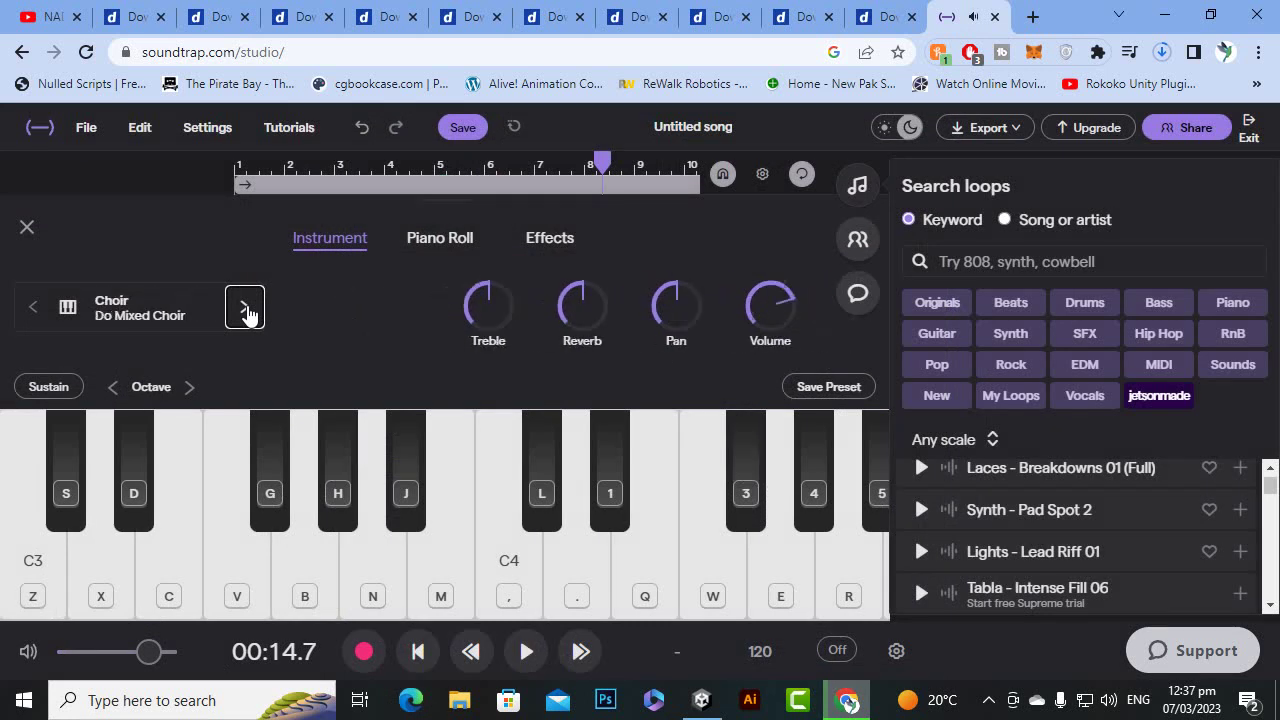
{"action": "left_click", "coordinate": [245, 310]}
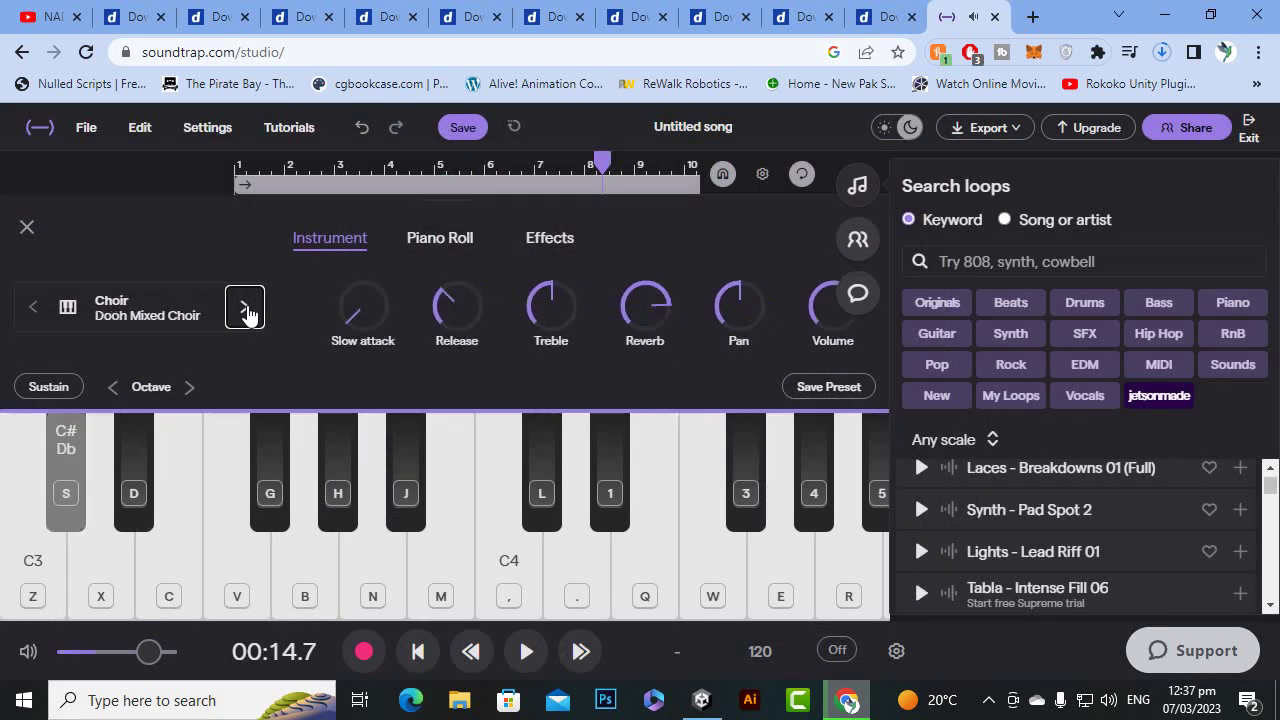
Audition the choir sound by alternating the low C# and D# notes on the keyboard
{"action": "key", "text": "s"}
{"action": "key", "text": "d"}
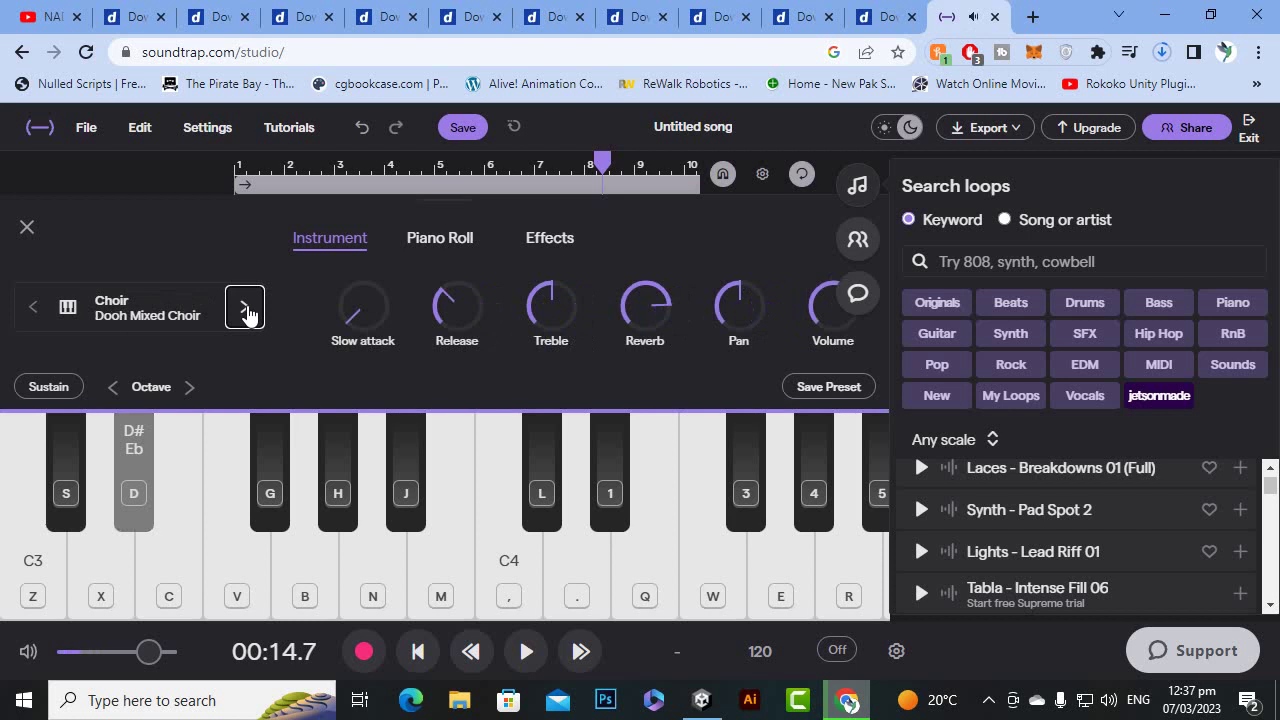
{"action": "key", "text": "s"}
{"action": "key", "text": "s"}
{"action": "key", "text": "d"}
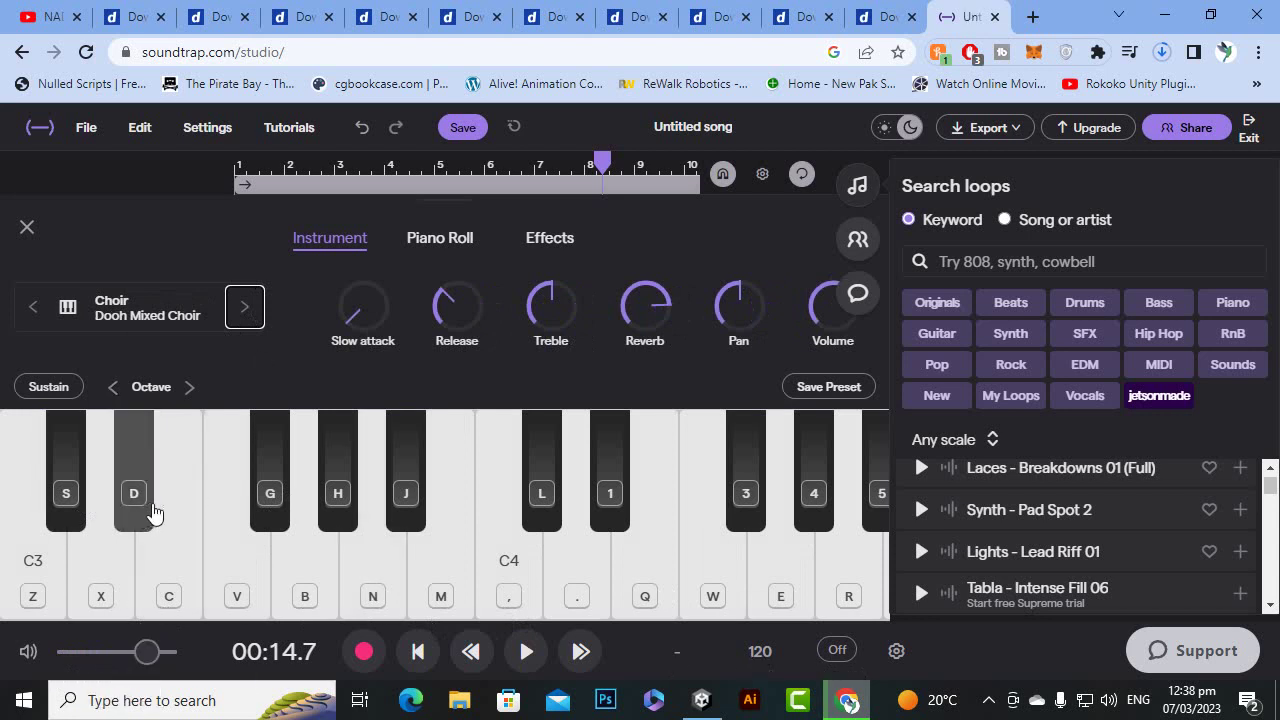
Record a choir melody of about 48 seconds from the song's start, using low C#, D# and A# and the higher C#, E, F, G and A
{"action": "left_click", "coordinate": [365, 655]}
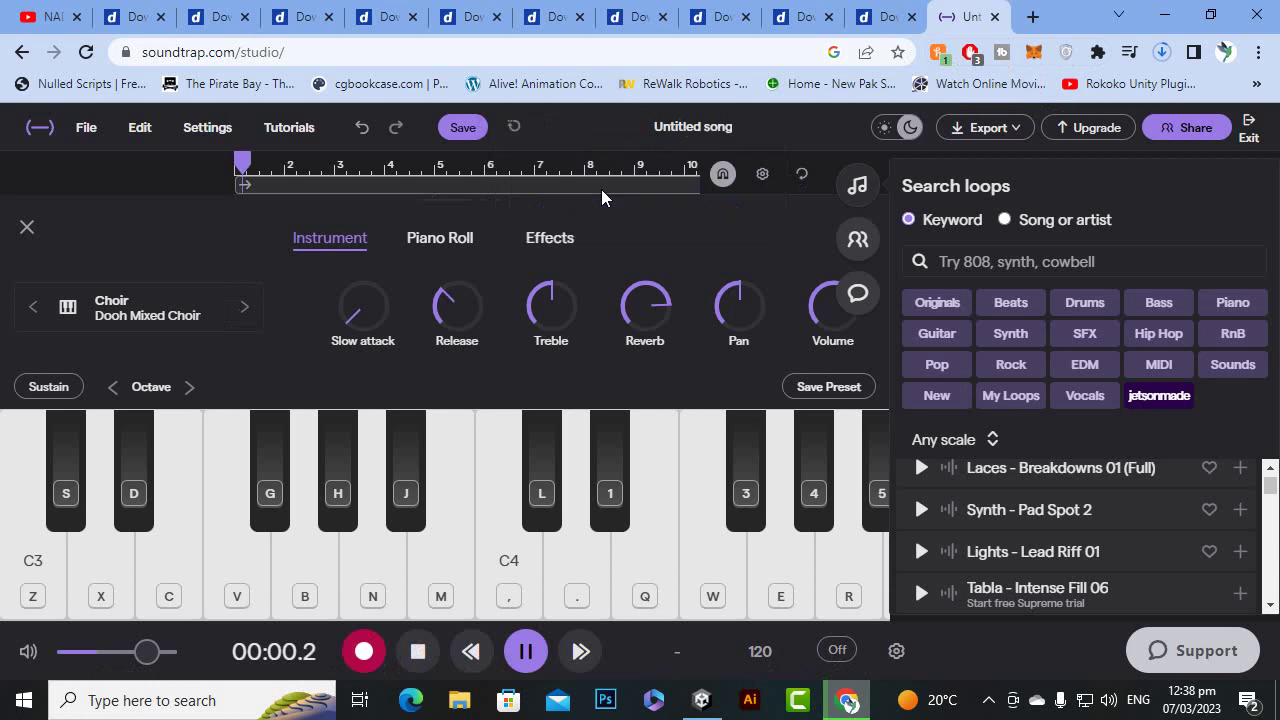
{"action": "key", "text": "s"}
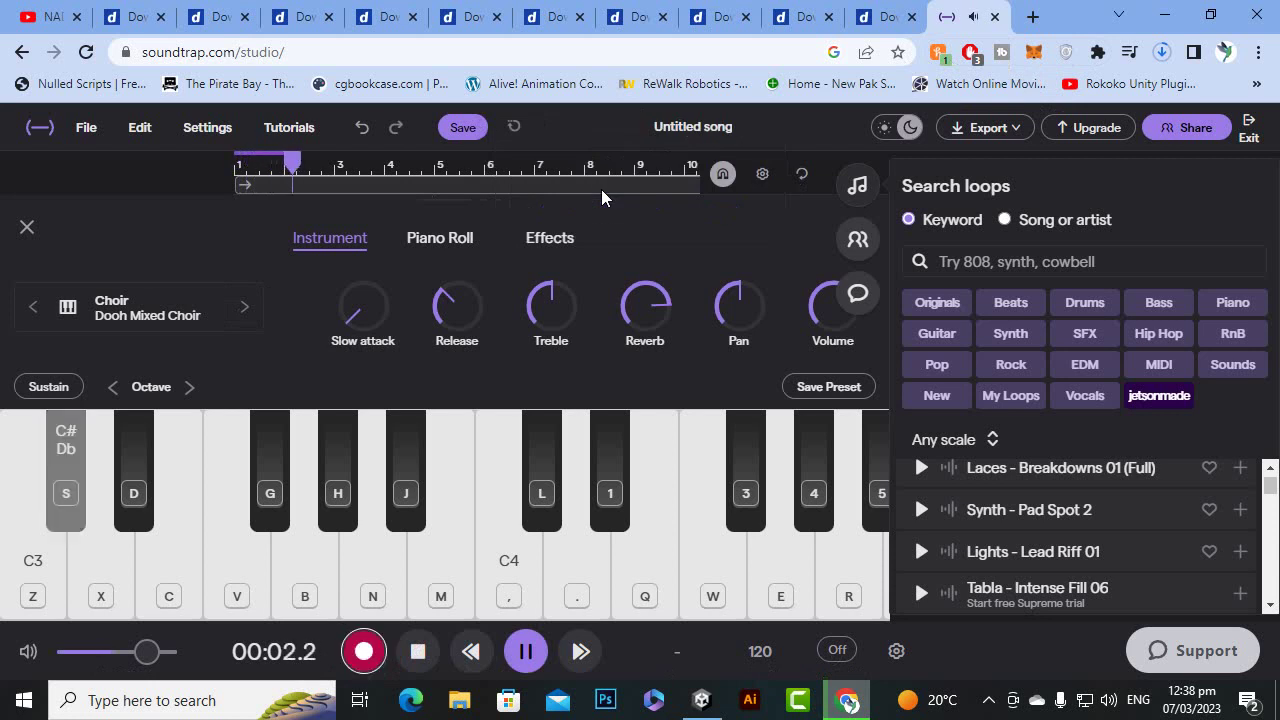
{"action": "key", "text": "d"}
{"action": "key", "text": "l"}
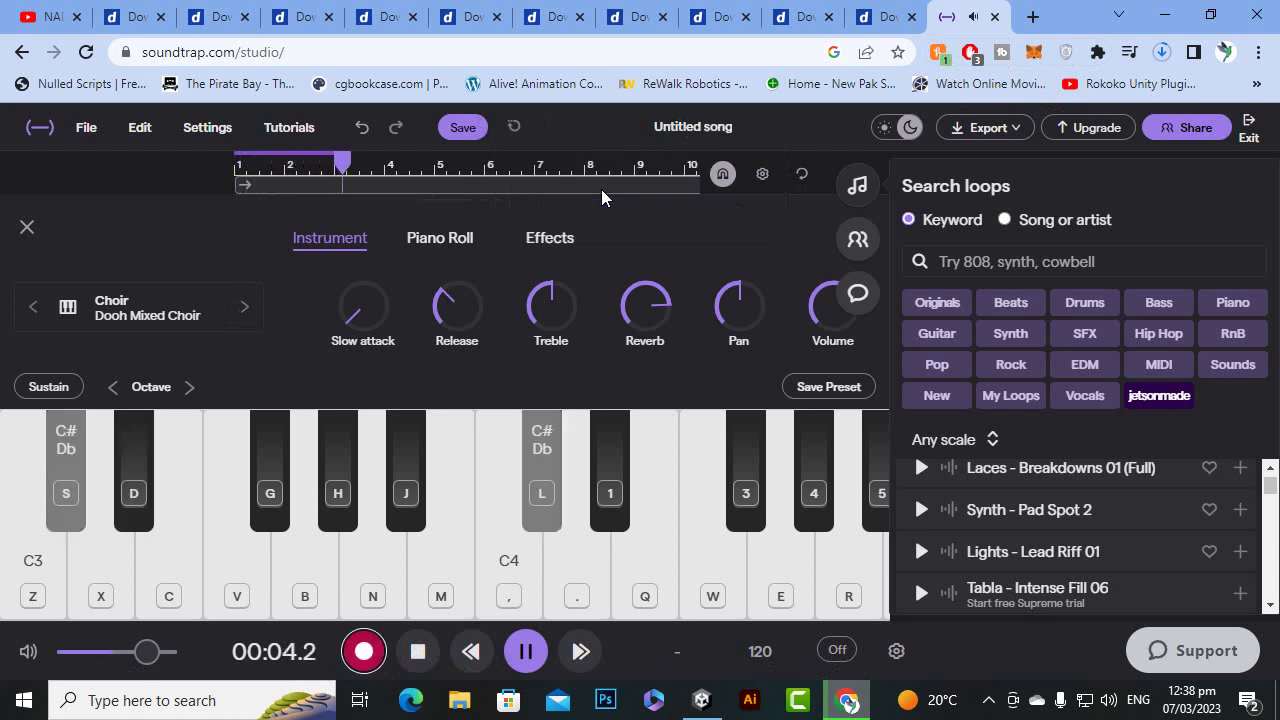
{"action": "key", "text": "j"}
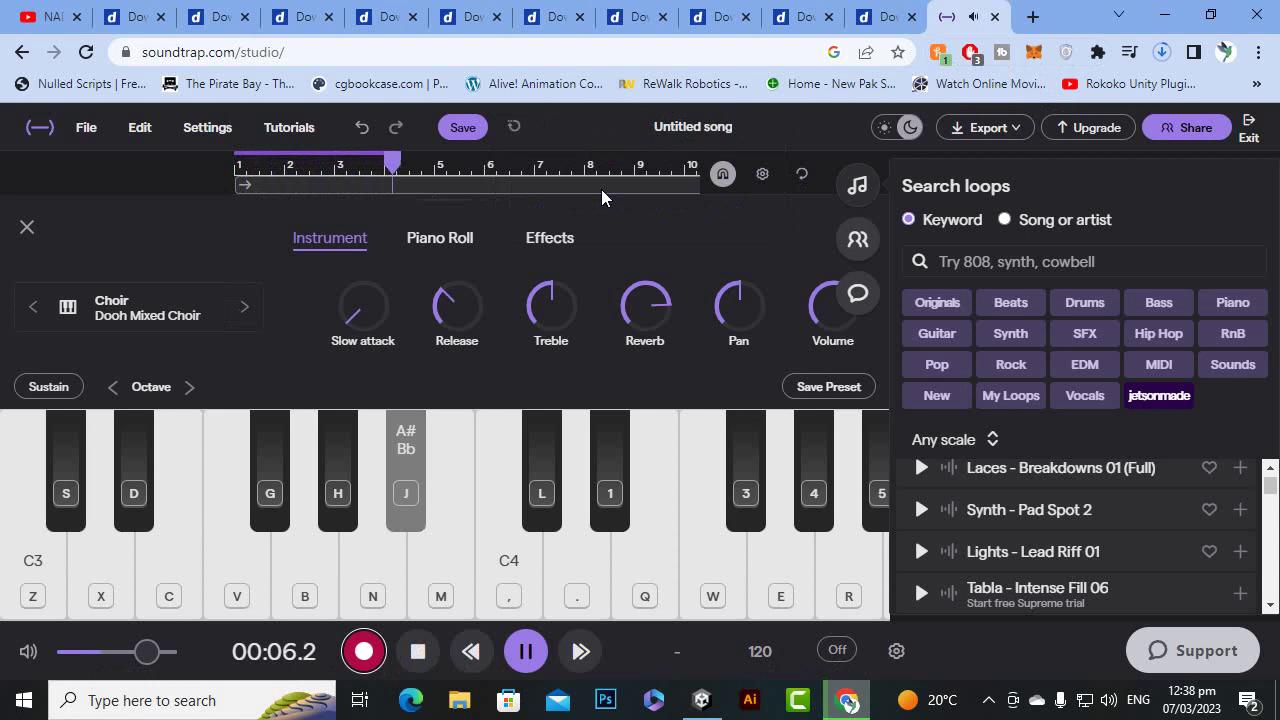
{"action": "key", "text": "l"}
{"action": "key", "text": "l"}
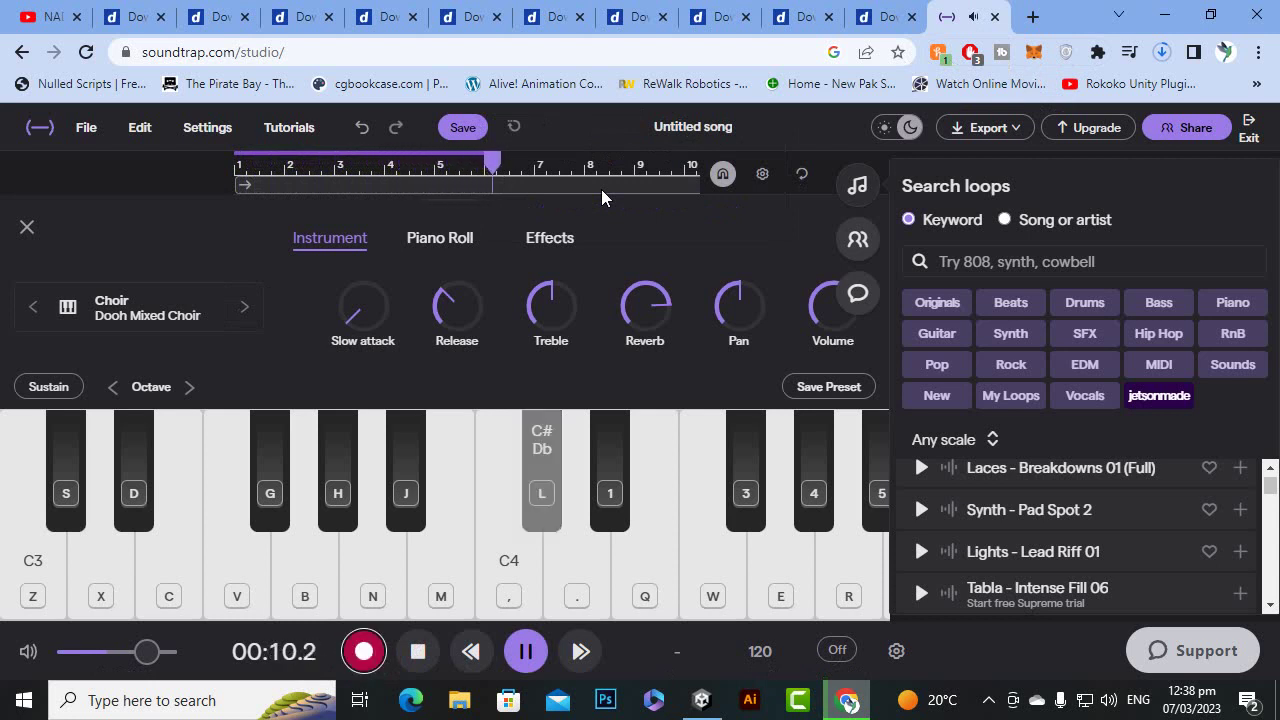
{"action": "key", "text": "s"}
{"action": "key", "text": "d"}
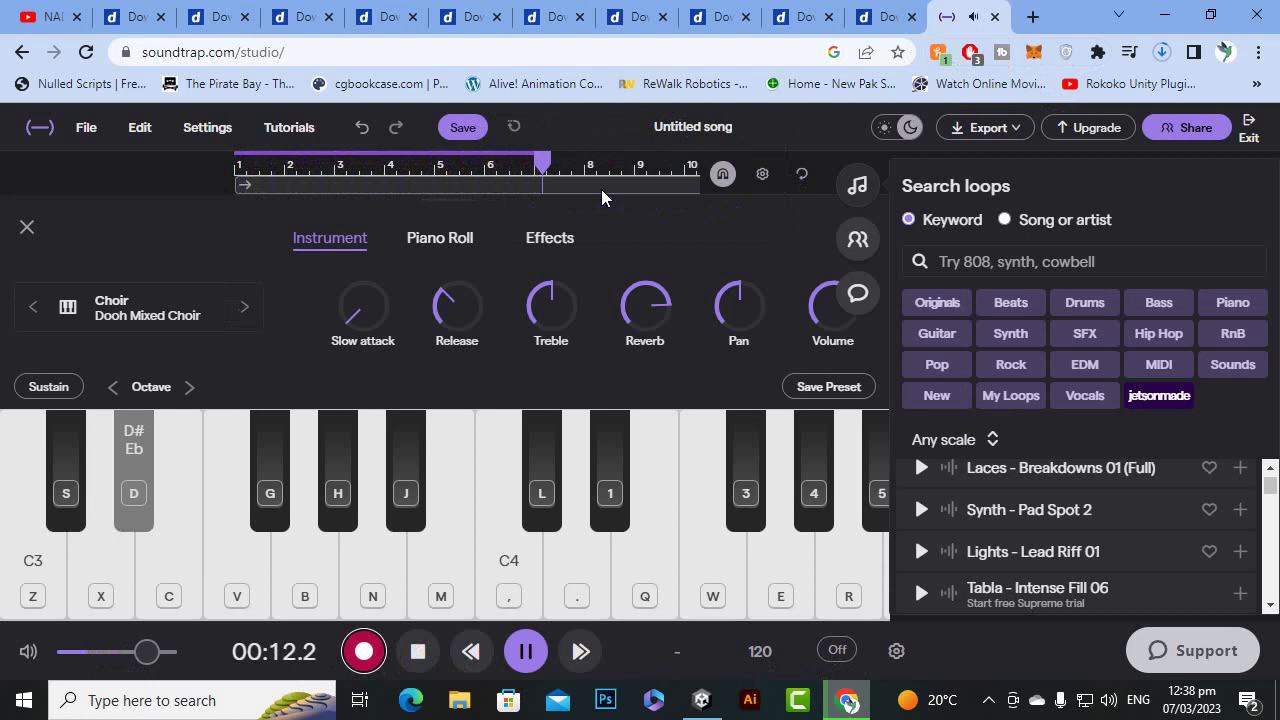
{"action": "key", "text": "e"}
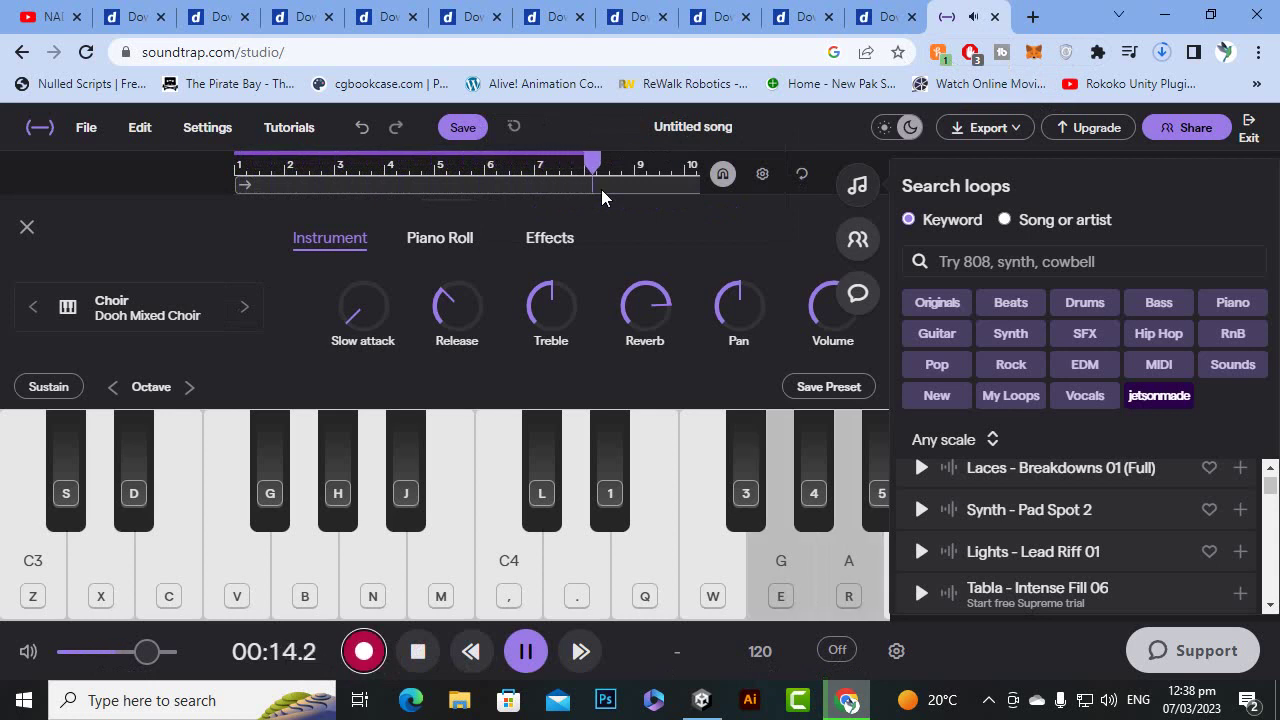
{"action": "key", "text": "s"}
{"action": "key", "text": "d"}
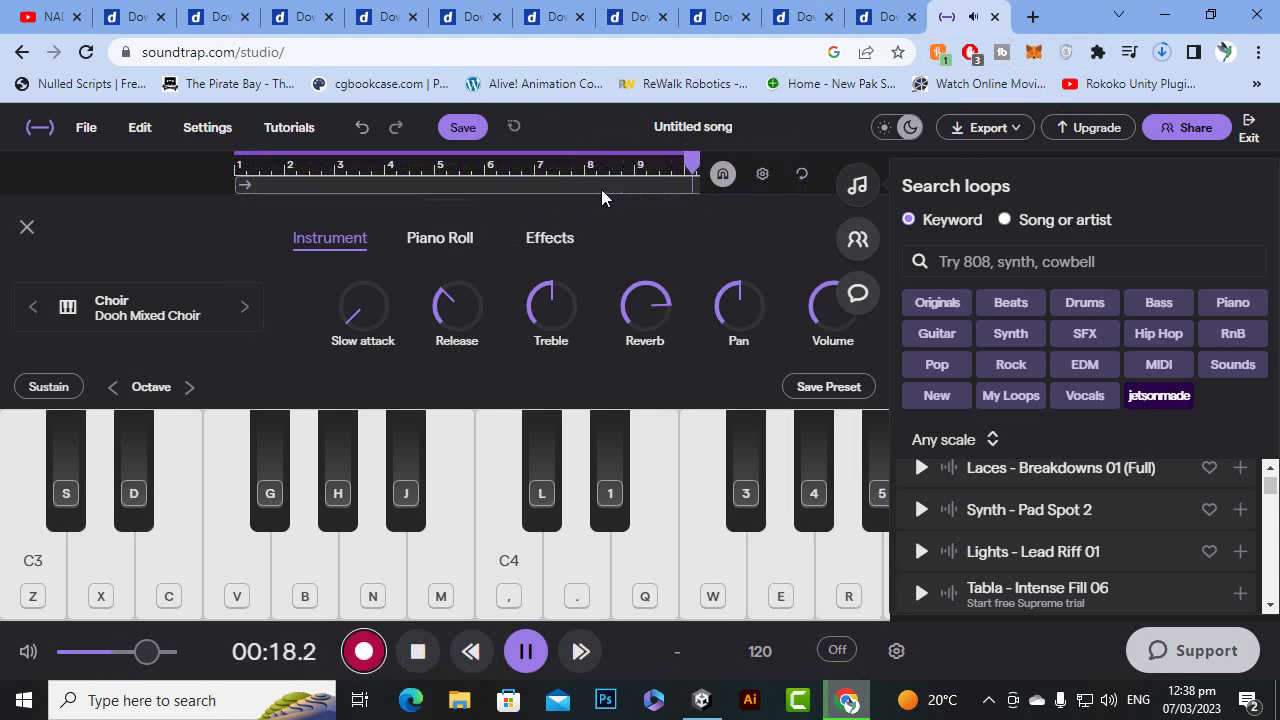
{"action": "key", "text": "l"}
{"action": "key", "text": "s"}
{"action": "key", "text": "d"}
{"action": "key", "text": "j"}
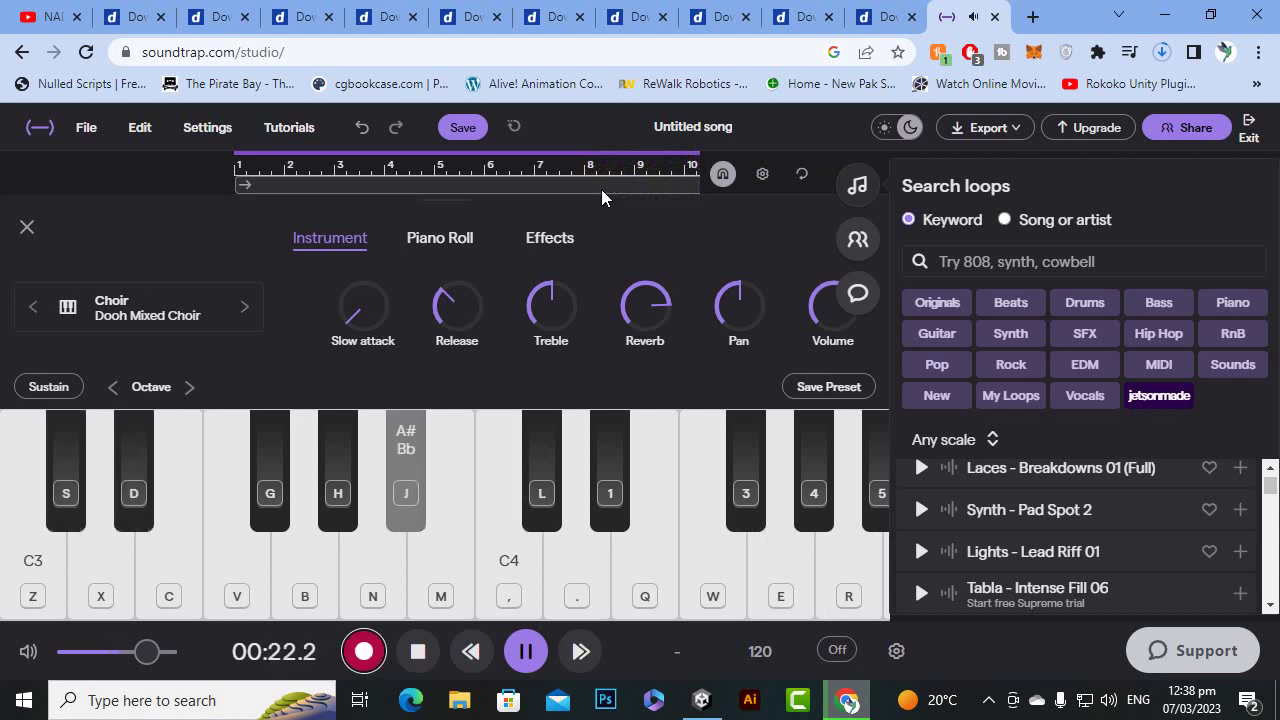
{"action": "key", "text": "l"}
{"action": "key", "text": "l"}
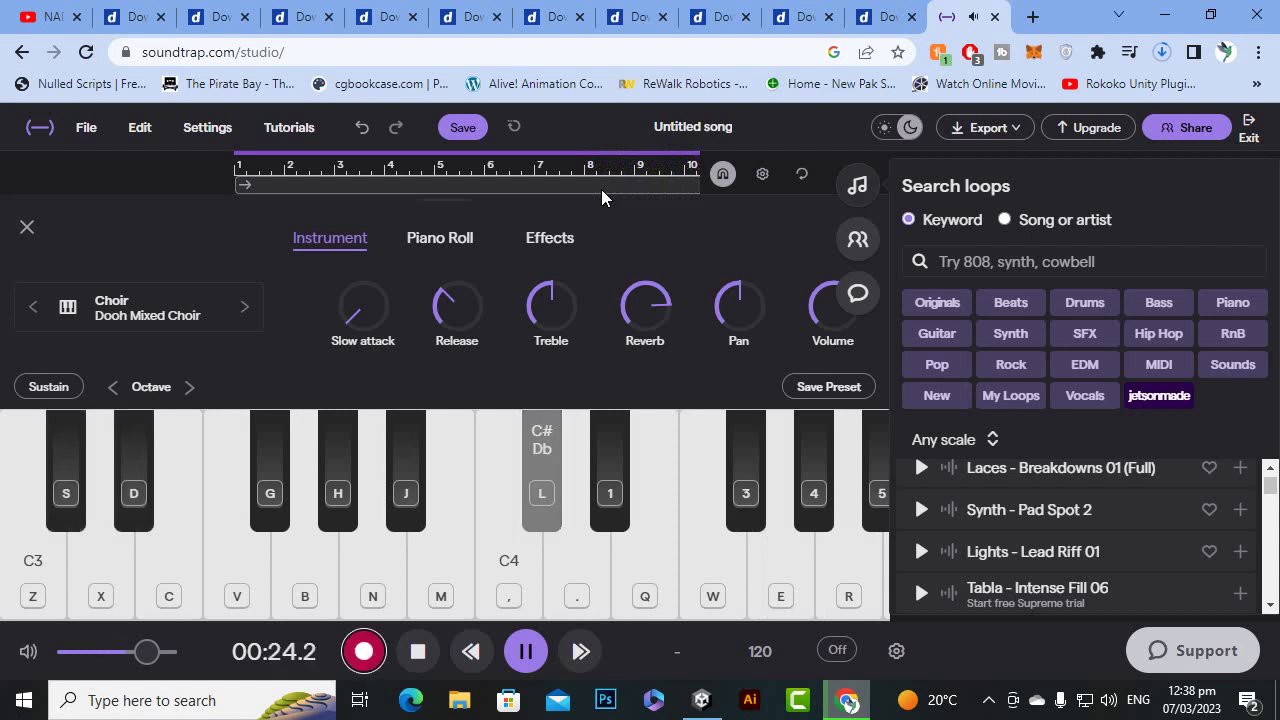
{"action": "key", "text": "s"}
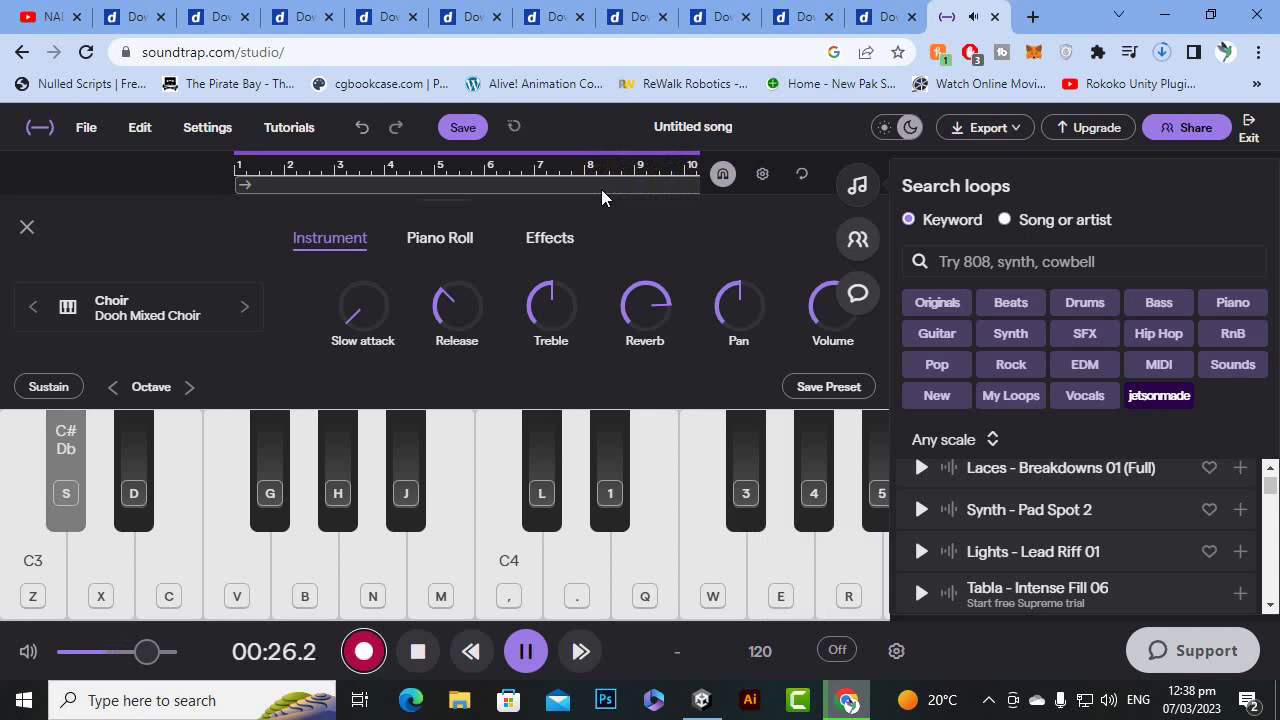
{"action": "key", "text": "d"}
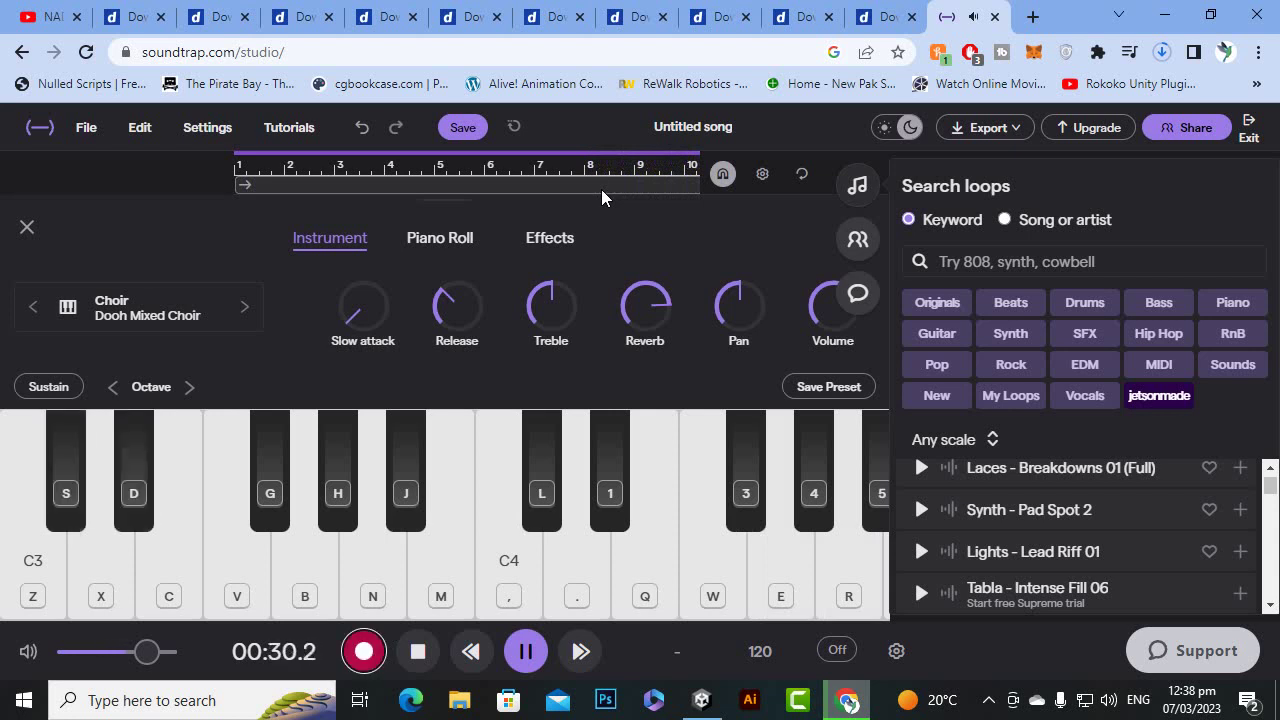
{"action": "key", "text": "s"}
{"action": "key", "text": "l"}
{"action": "key", "text": "d"}
{"action": "key", "text": "j"}
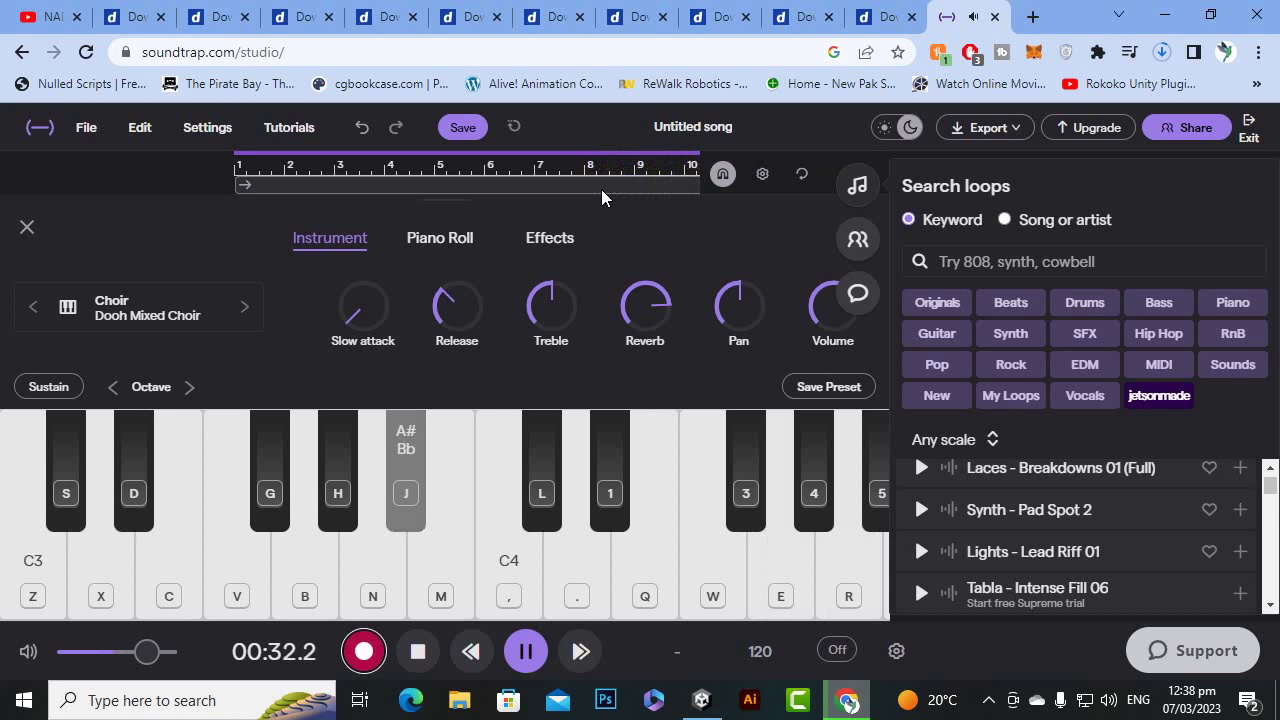
{"action": "key", "text": "s"}
{"action": "key", "text": "d"}
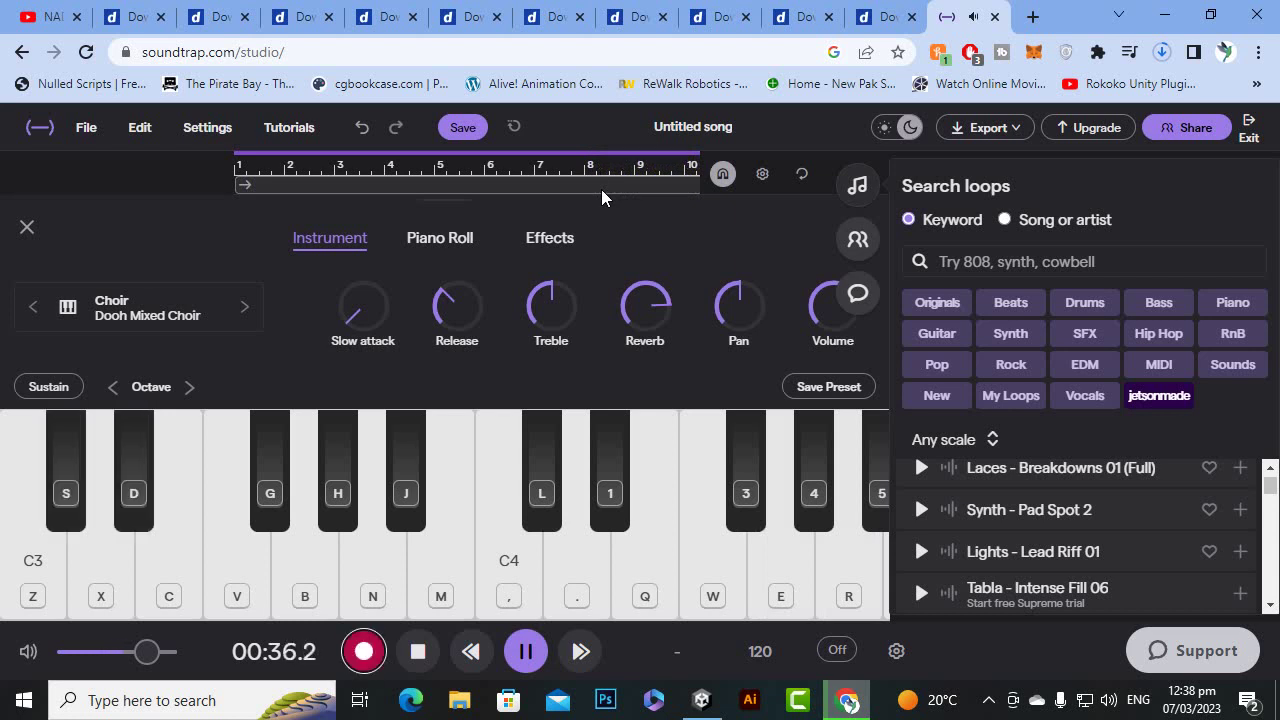
{"action": "key", "text": "w"}
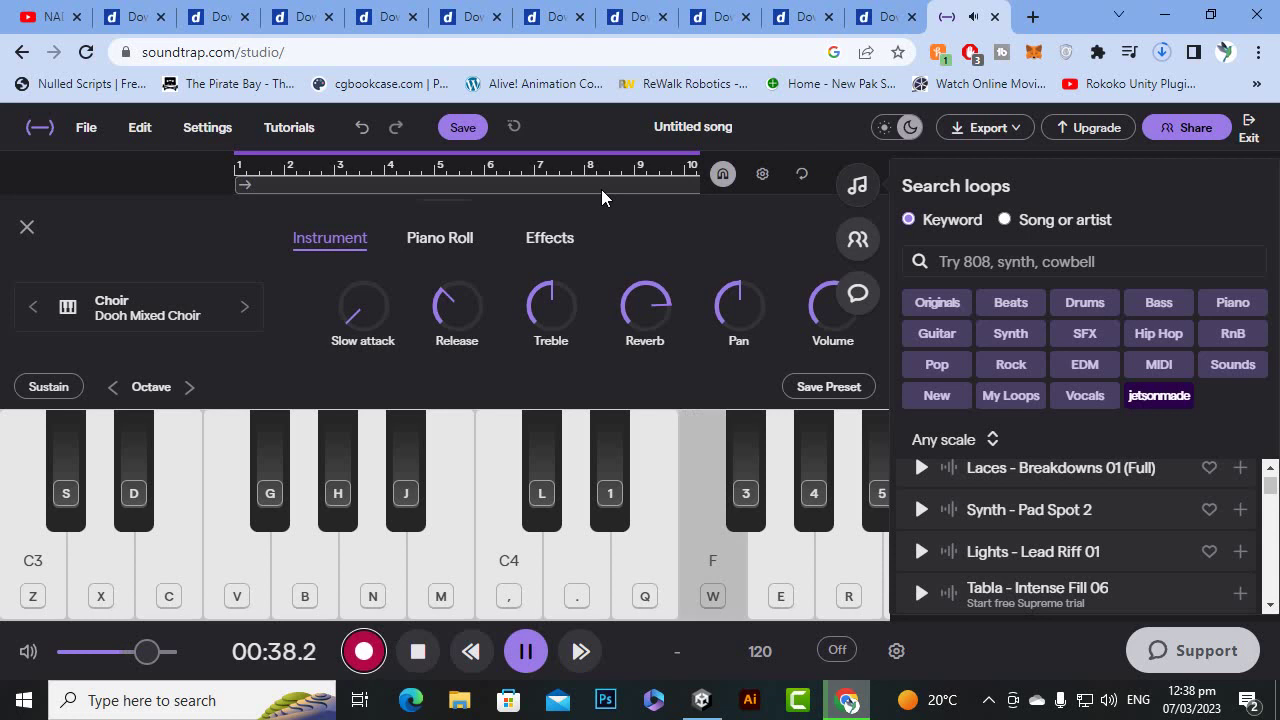
{"action": "key", "text": "e"}
{"action": "key", "text": "r"}
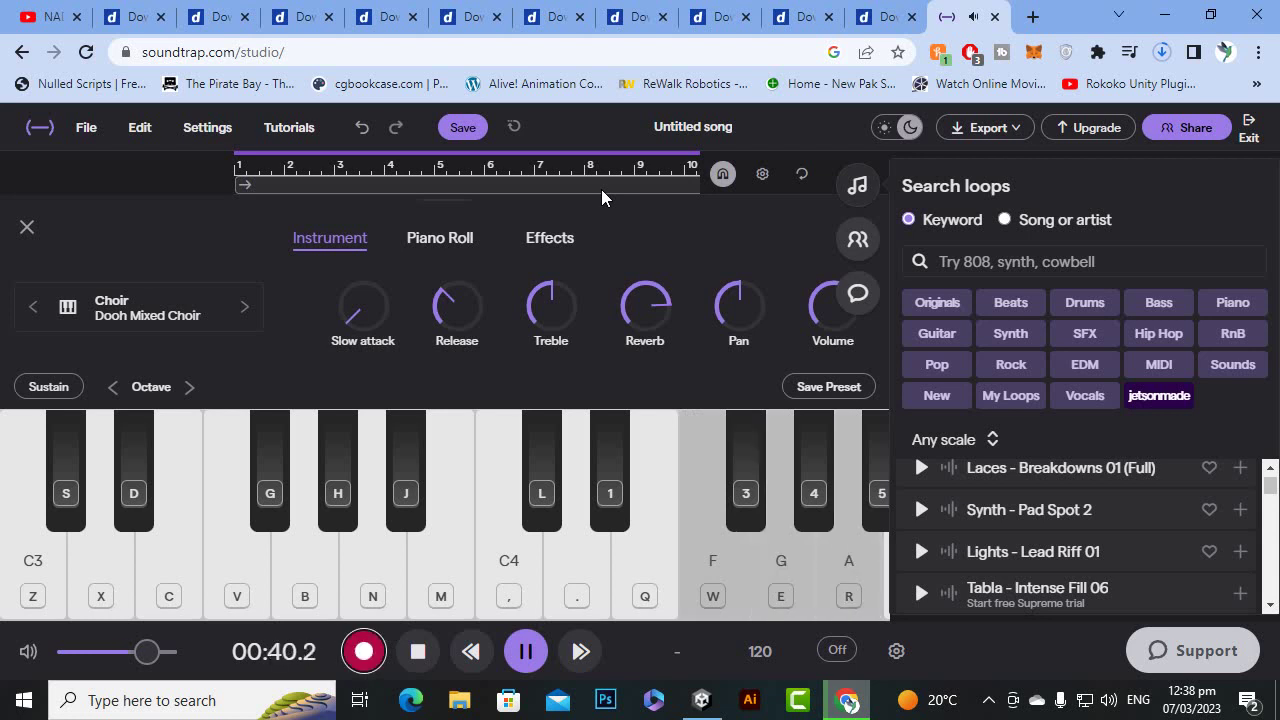
{"action": "key", "text": "s"}
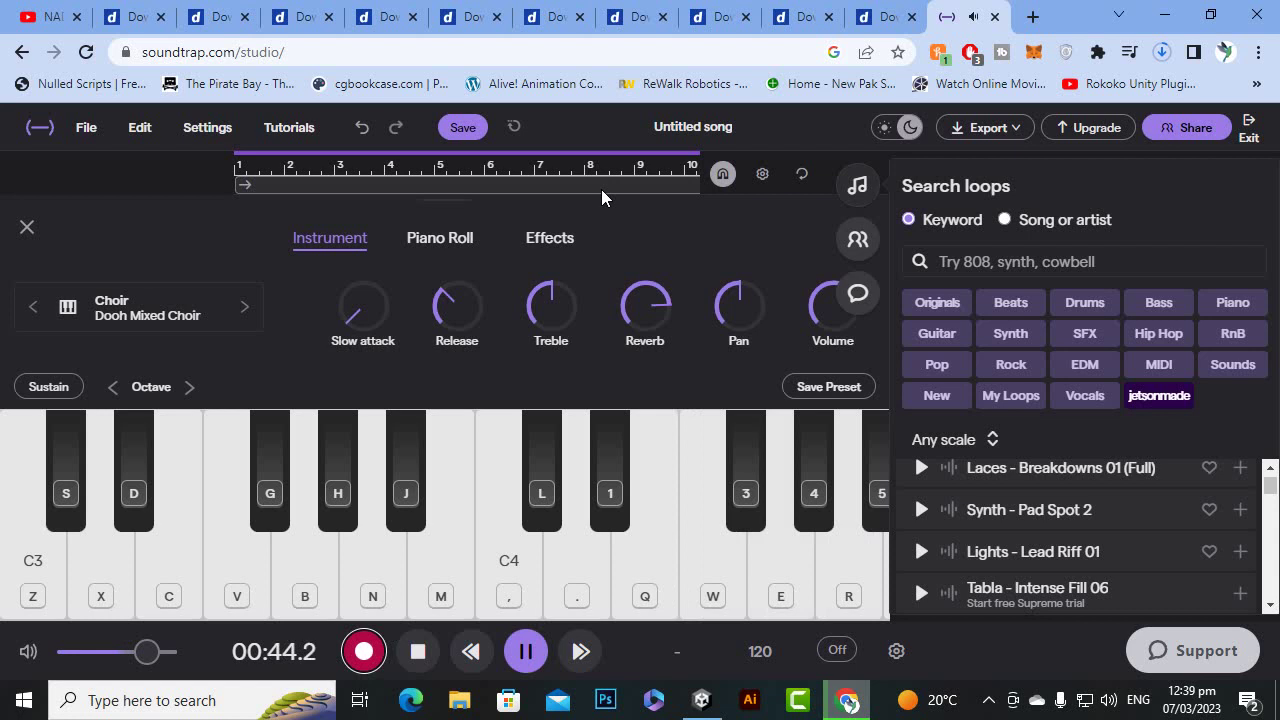
{"action": "key", "text": "r"}
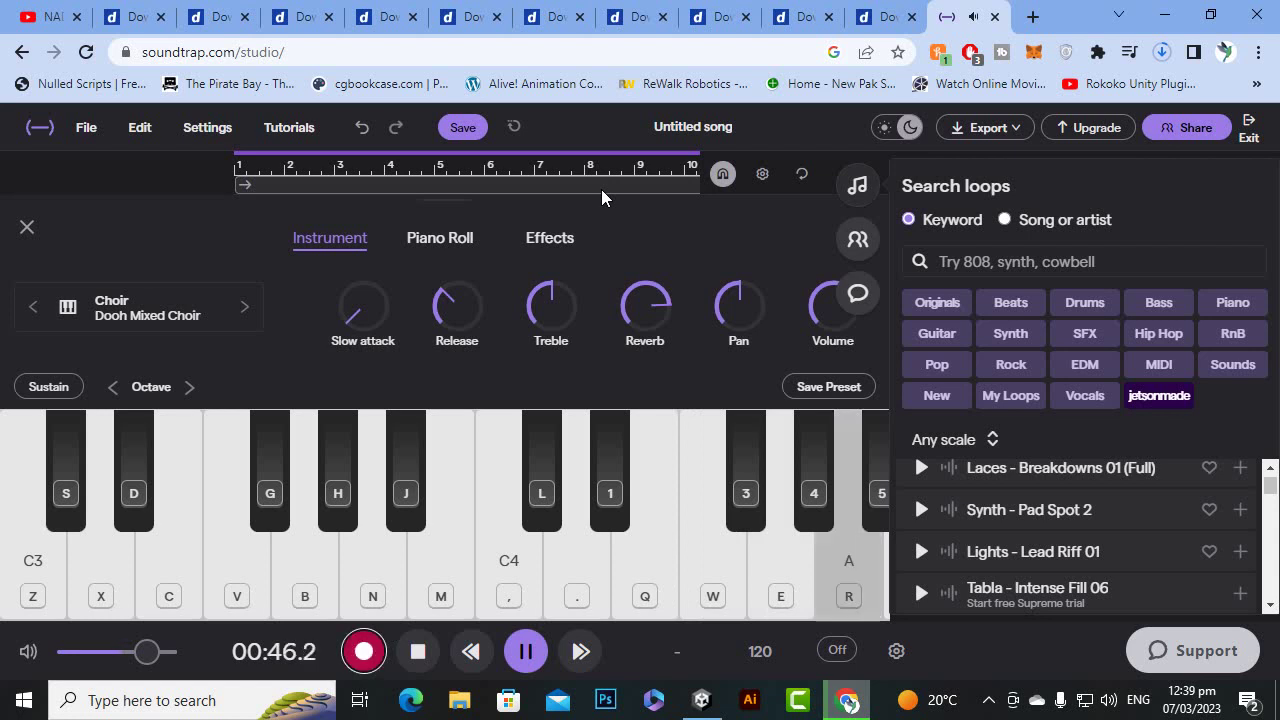
{"action": "key", "text": "q"}
{"action": "key", "text": "space"}
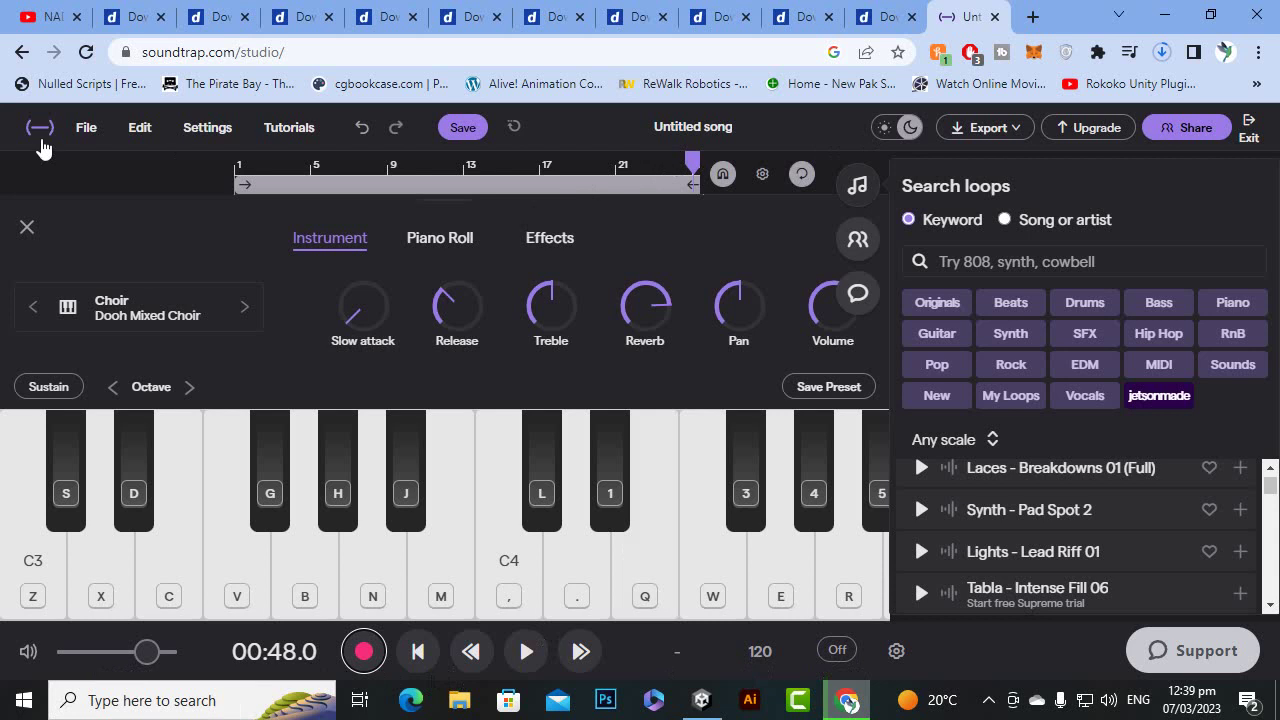
Close the instrument editor and play the two tracks together from the start for about 16 seconds
{"action": "left_click", "coordinate": [24, 229]}
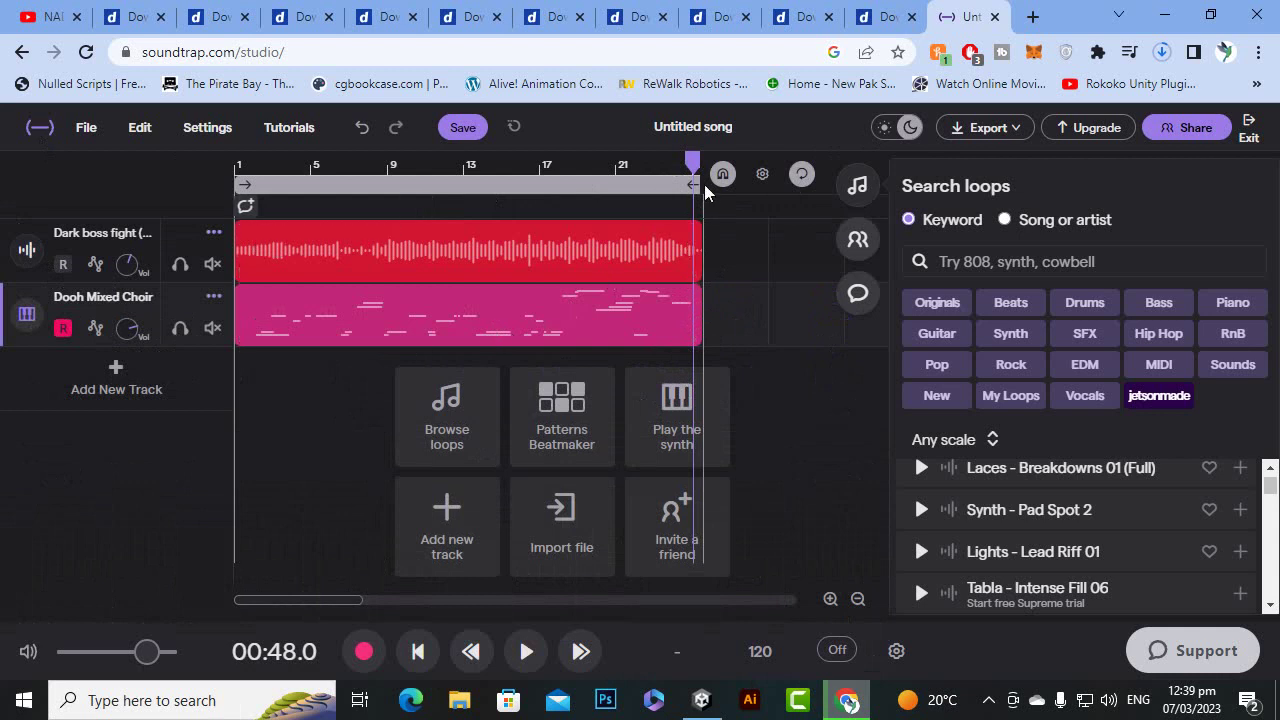
{"action": "left_click", "coordinate": [517, 652]}
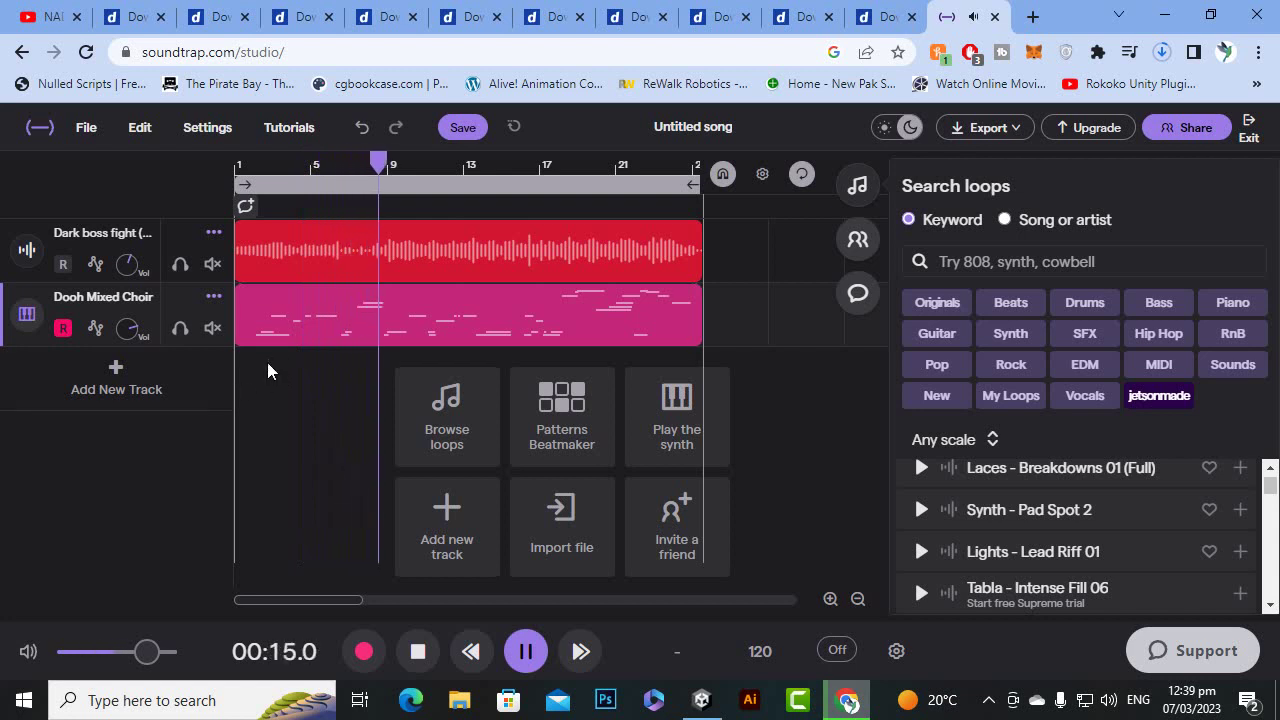
{"action": "left_click", "coordinate": [527, 654]}
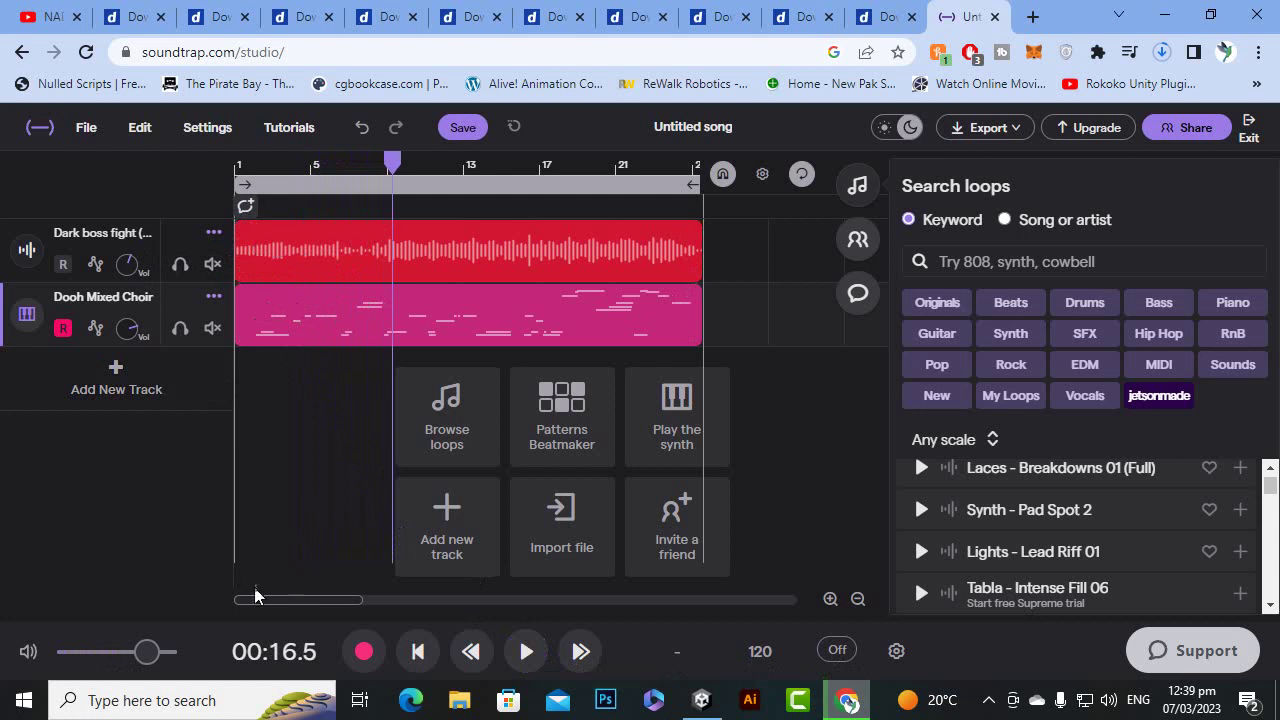
Raise the master volume and lower the Dark boss fight track's volume to slightly below the dial's midpoint while the song plays
{"action": "left_click_drag", "start_coordinate": [152, 655], "coordinate": [168, 652]}
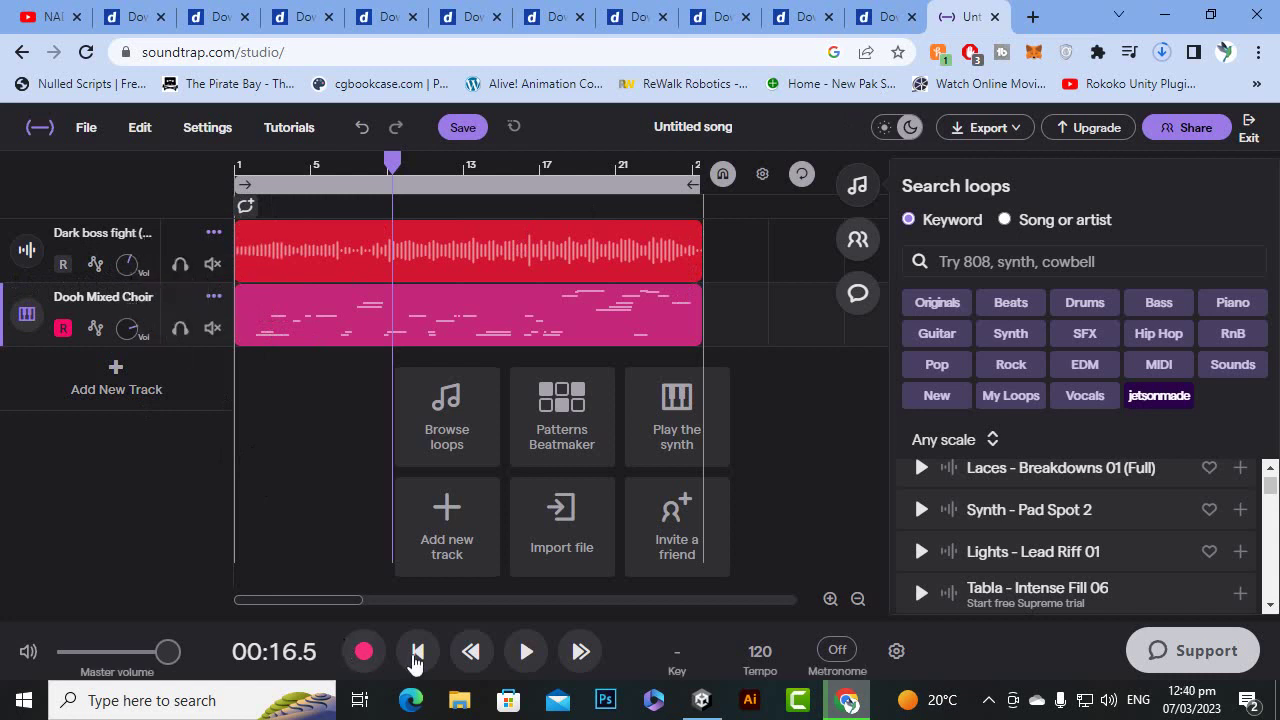
{"action": "left_click", "coordinate": [525, 651]}
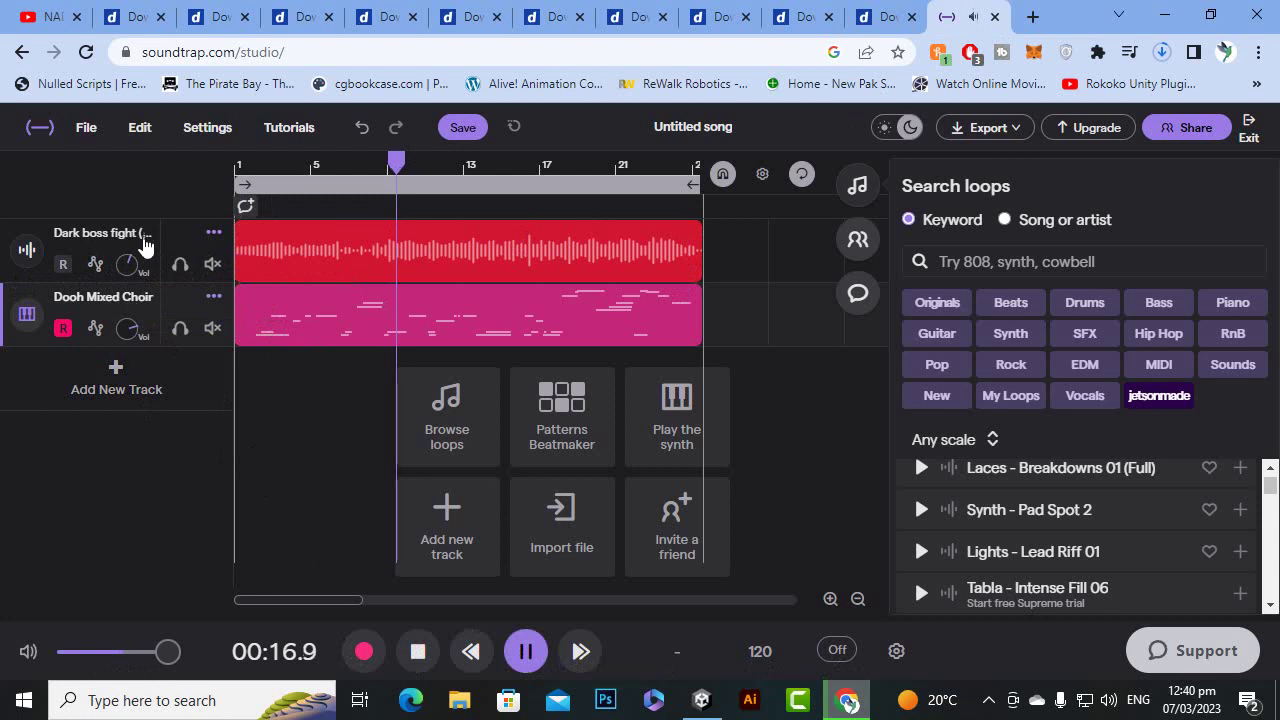
{"action": "left_click_drag", "start_coordinate": [144, 270], "coordinate": [158, 169]}
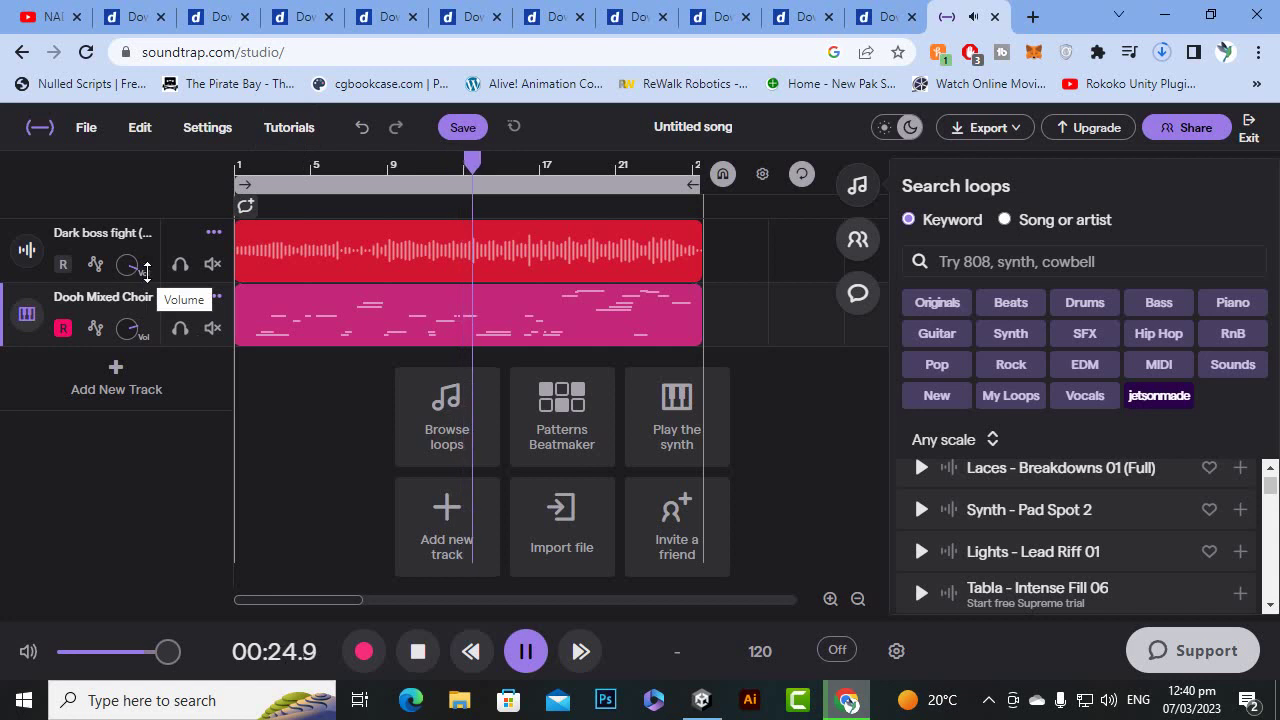
{"action": "left_click_drag", "start_coordinate": [146, 278], "coordinate": [142, 431]}
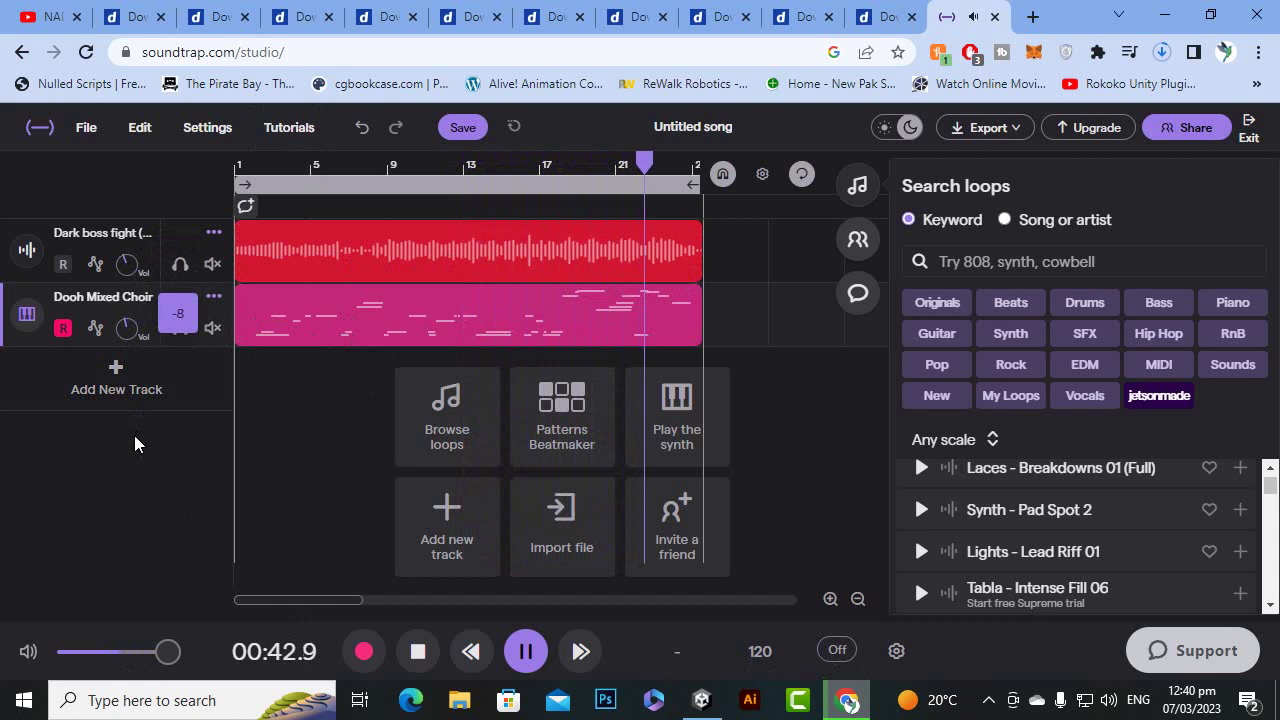
Balance the Dooh Mixed Choir track's volume to about the boss fight track's level during playback, and pause the song
{"action": "left_click_drag", "start_coordinate": [134, 447], "coordinate": [139, 492]}
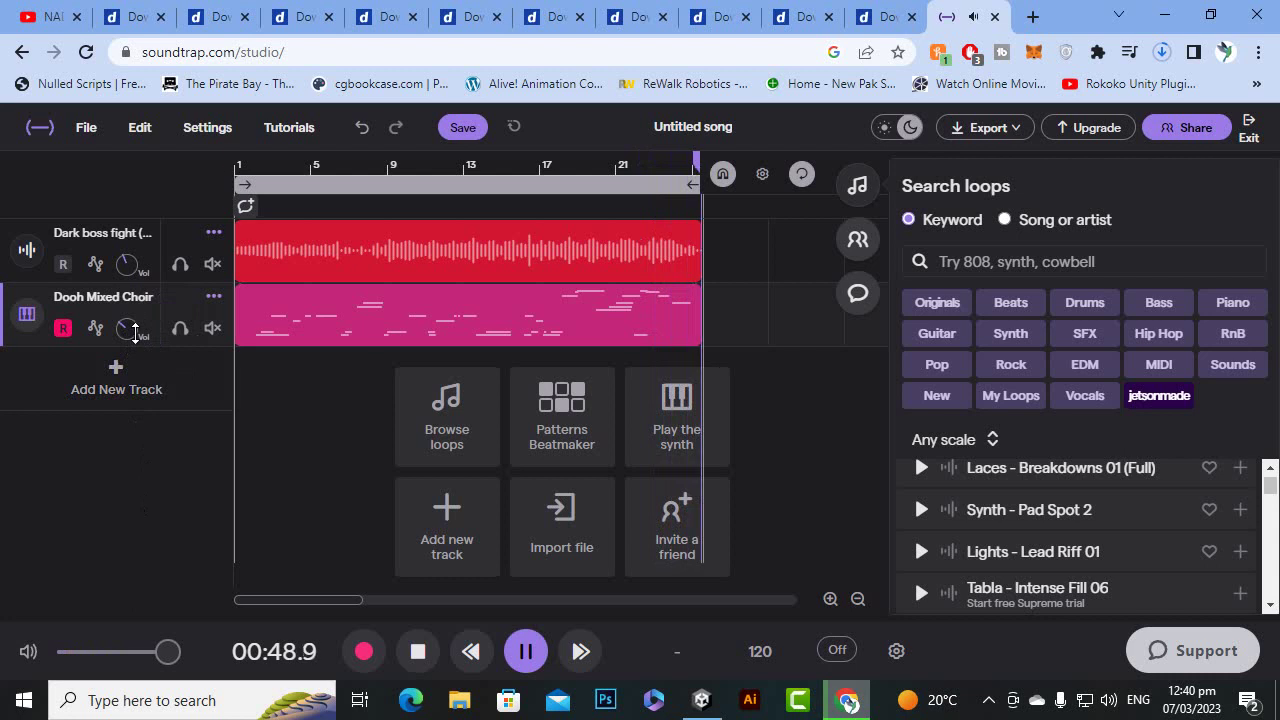
{"action": "left_click_drag", "start_coordinate": [135, 330], "coordinate": [145, 305]}
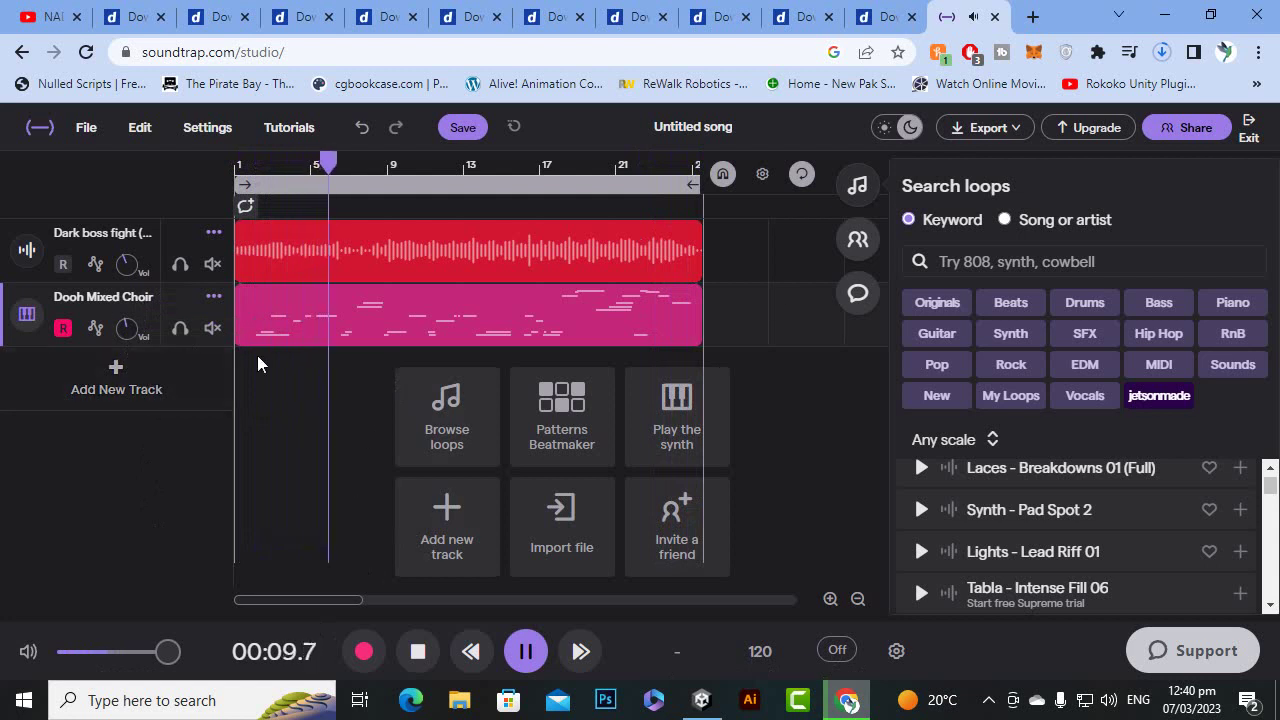
{"action": "left_click", "coordinate": [525, 651]}
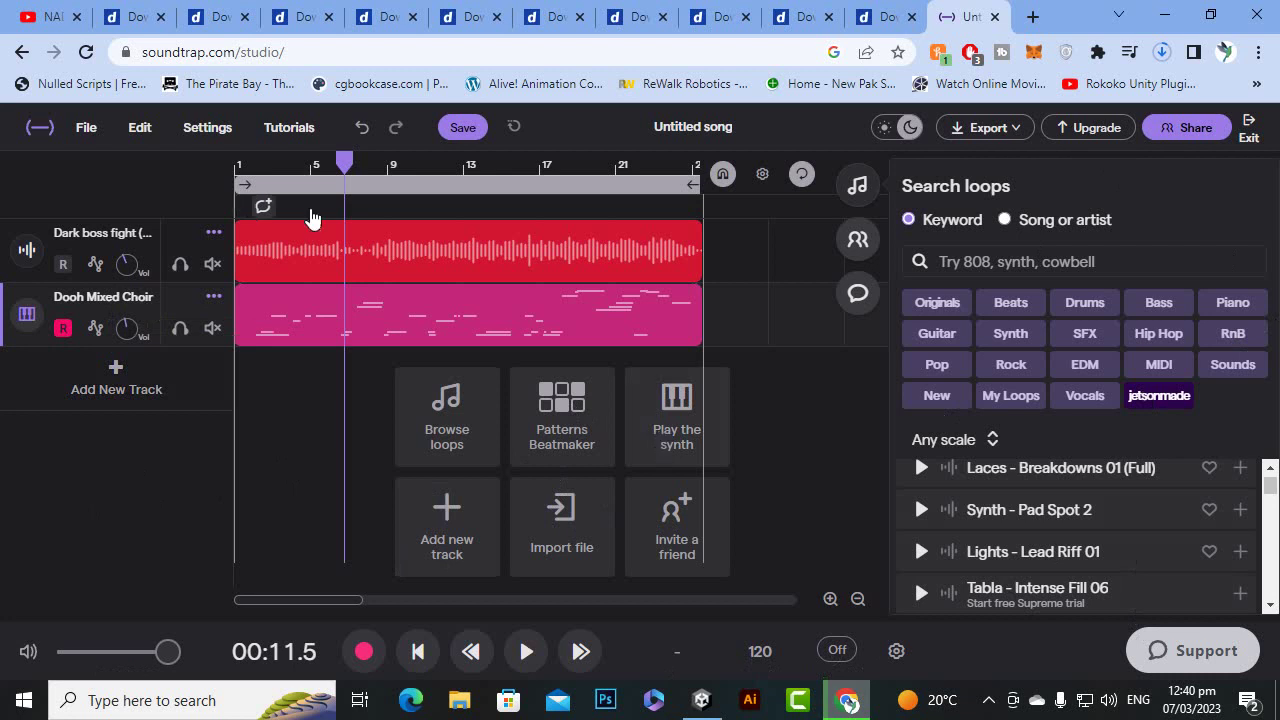
Try to export the song as an MP3 audio file
{"action": "left_click", "coordinate": [95, 128]}
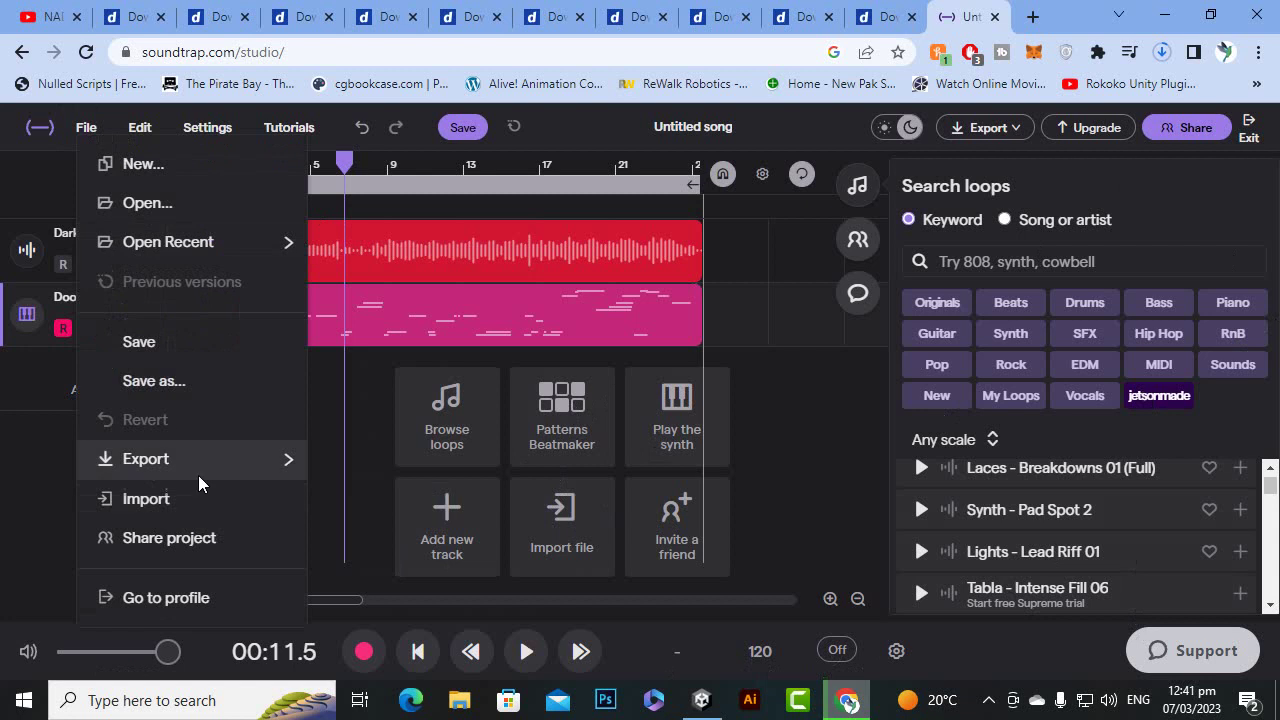
{"action": "mouse_move", "coordinate": [199, 465]}
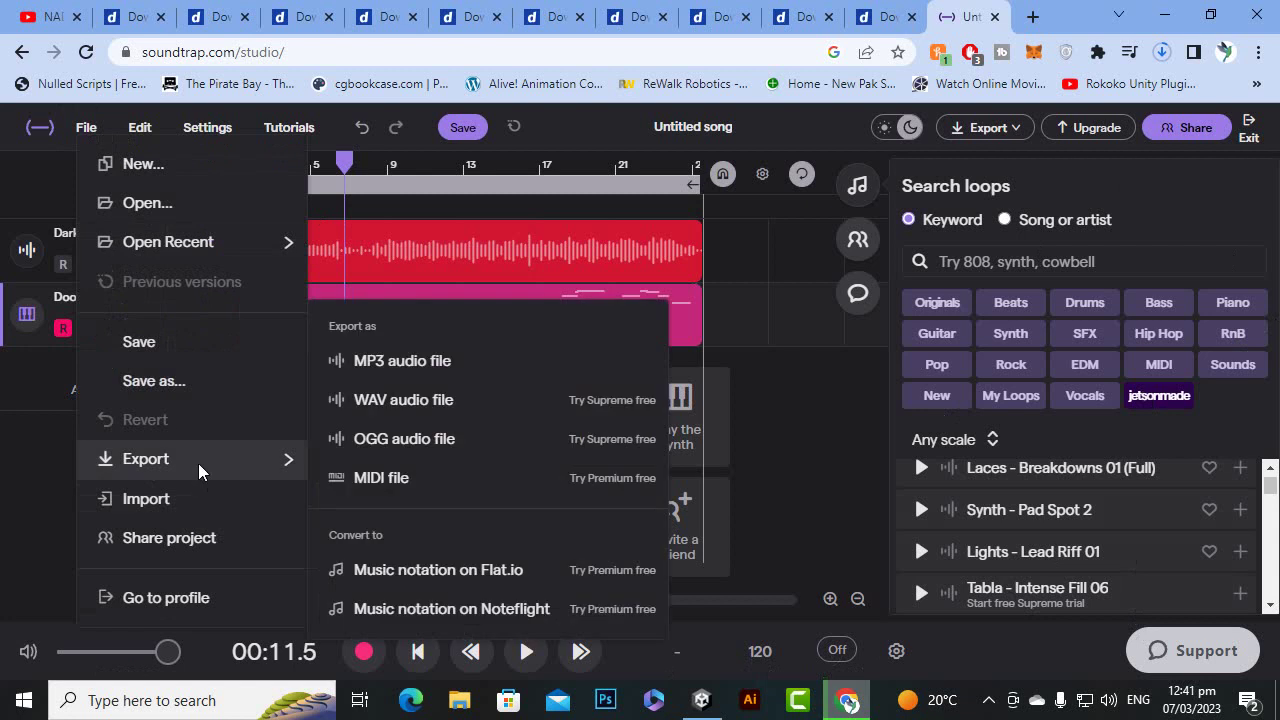
{"action": "left_click", "coordinate": [417, 365]}
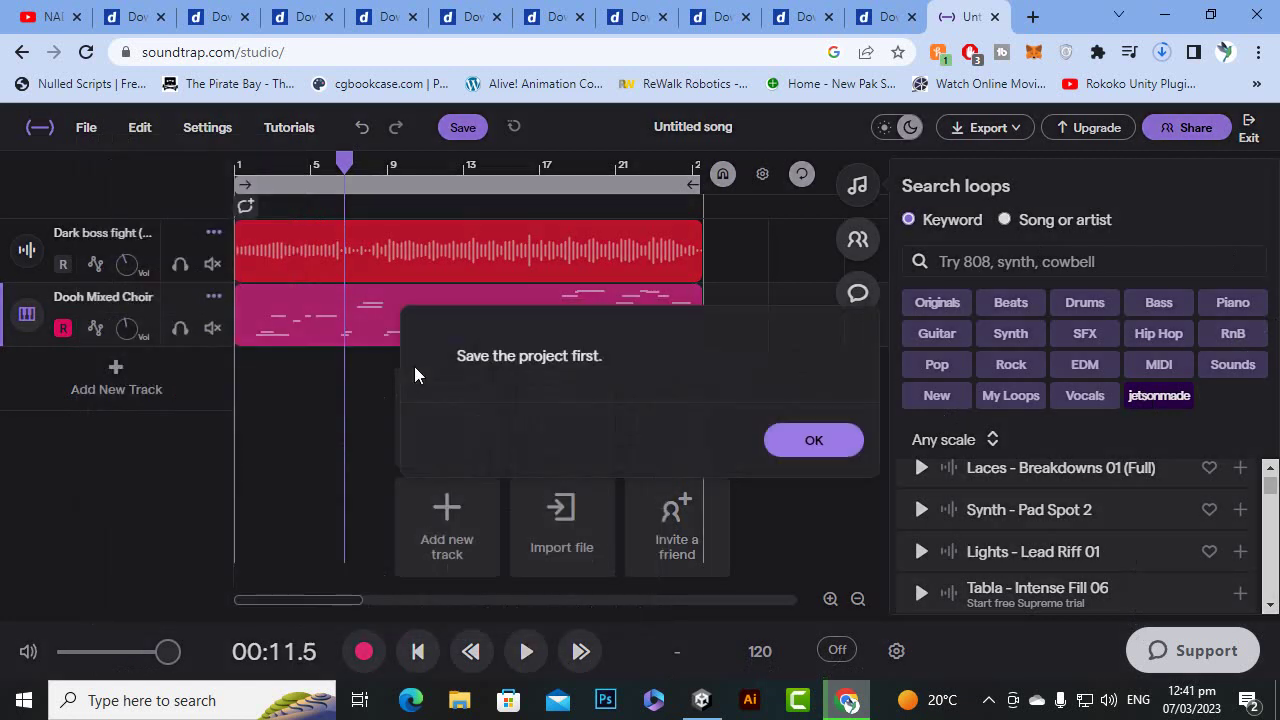
{"action": "left_click", "coordinate": [838, 446]}
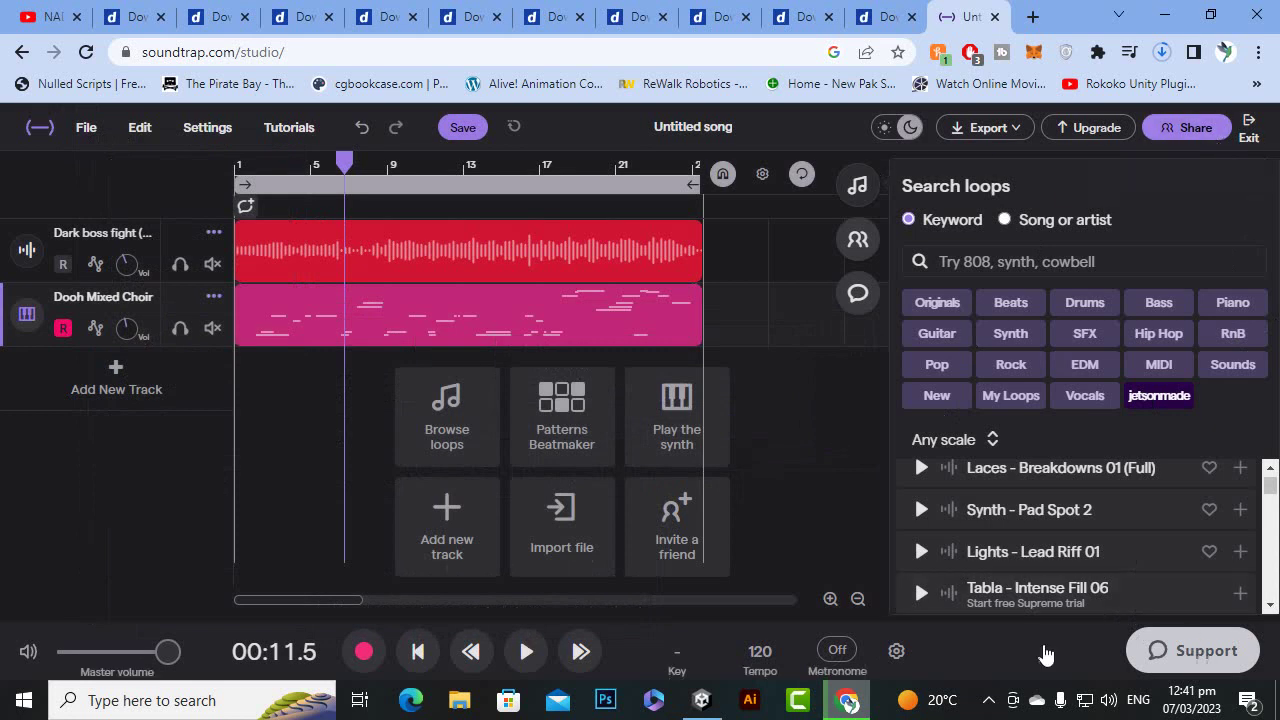
Save the project and try again to export it as an MP3 audio file
{"action": "left_click", "coordinate": [452, 130]}
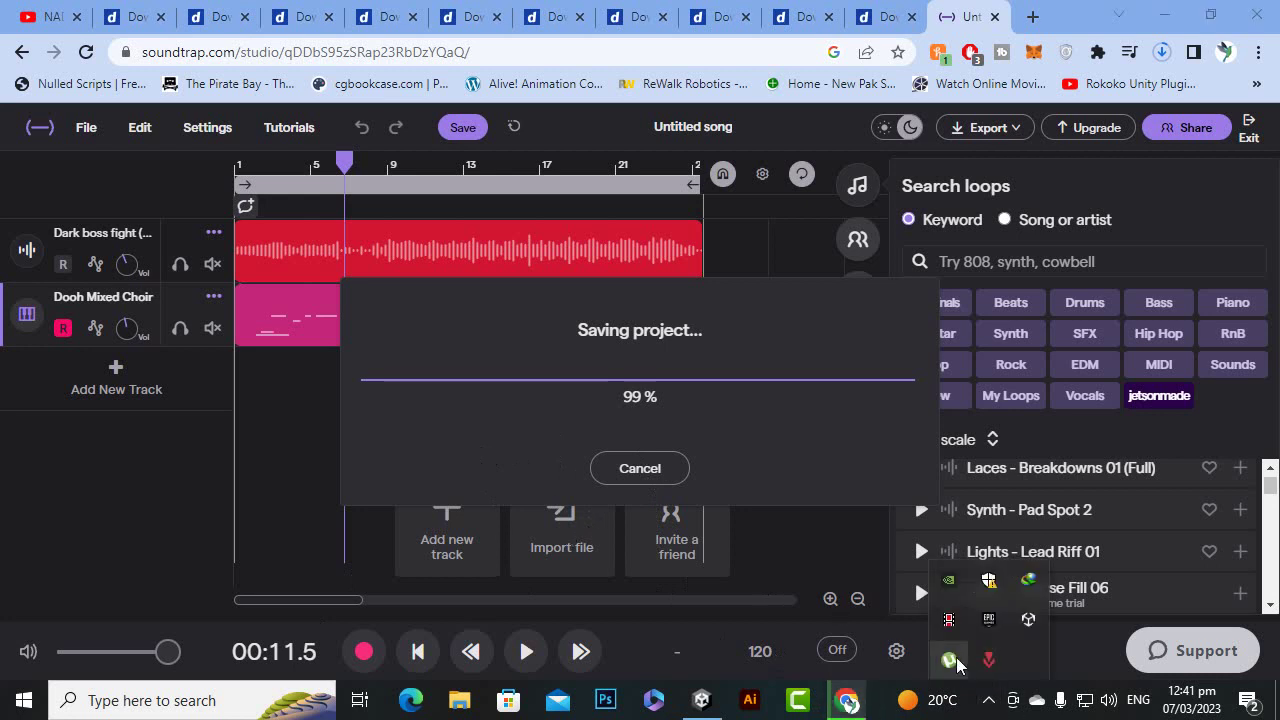
{"action": "left_click", "coordinate": [86, 128]}
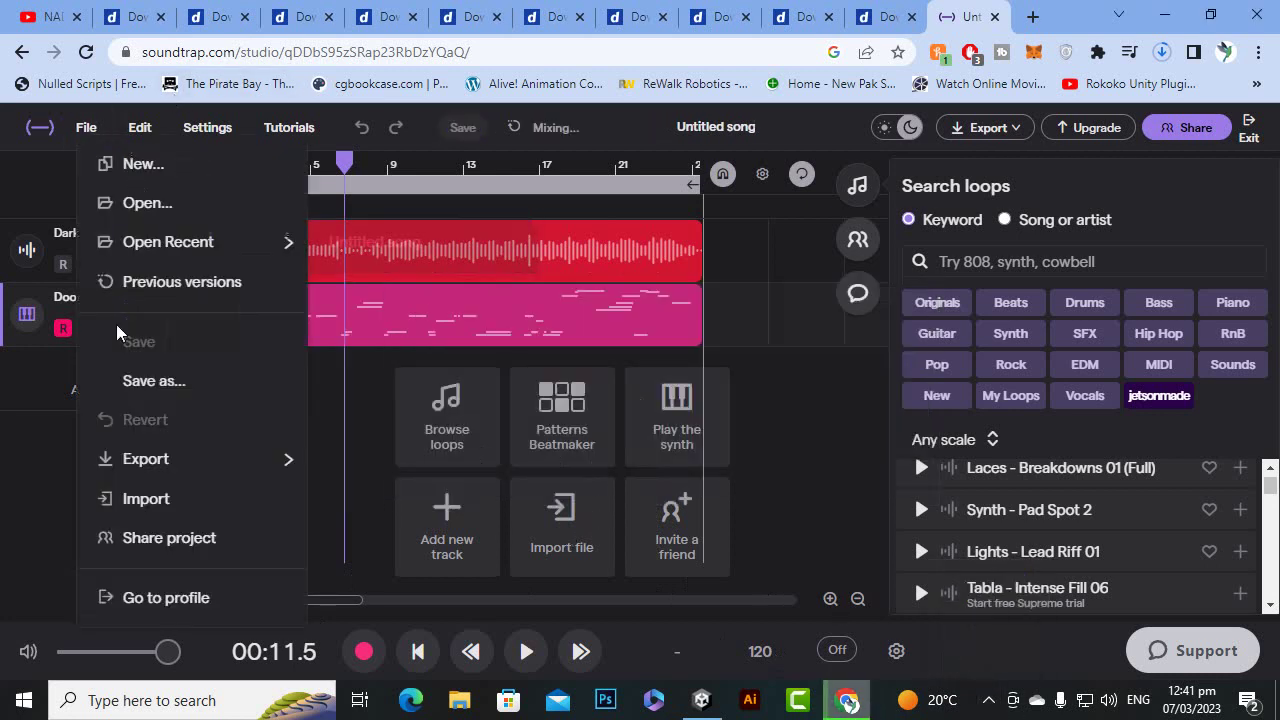
{"action": "mouse_move", "coordinate": [165, 469]}
{"action": "left_click", "coordinate": [383, 362]}
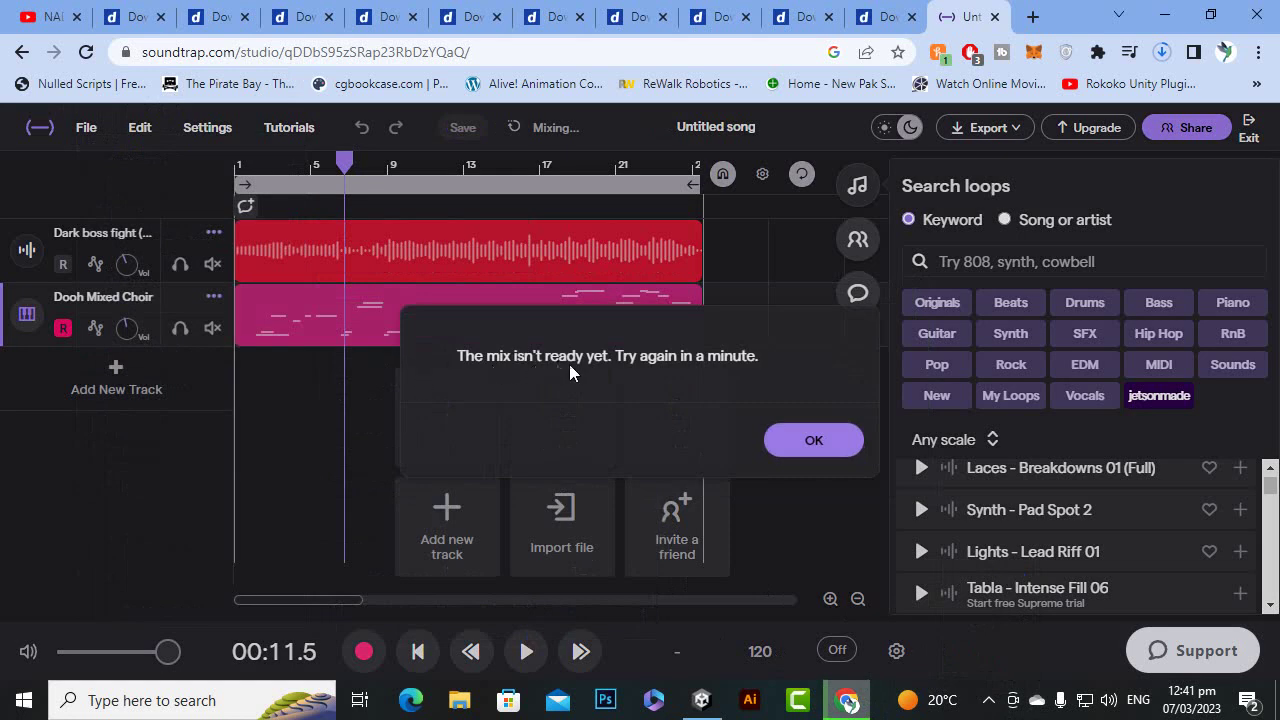
{"action": "left_click", "coordinate": [810, 446]}
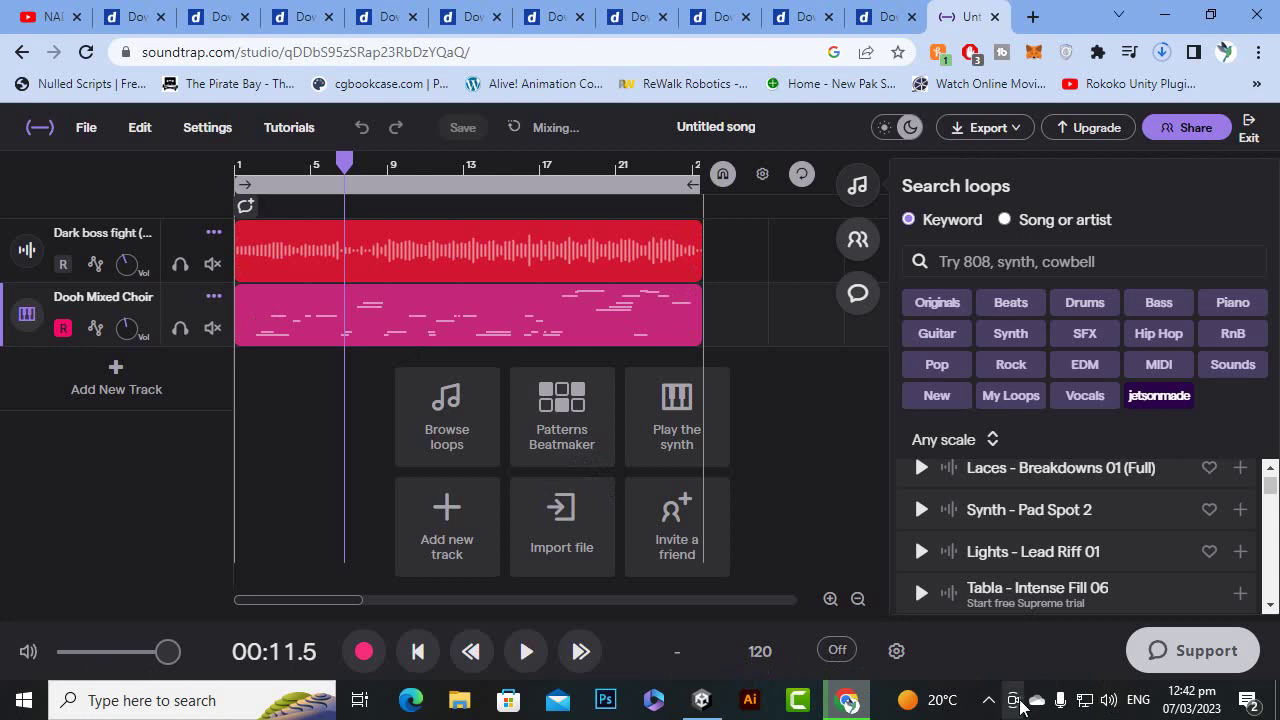
{"action": "left_click", "coordinate": [988, 700]}
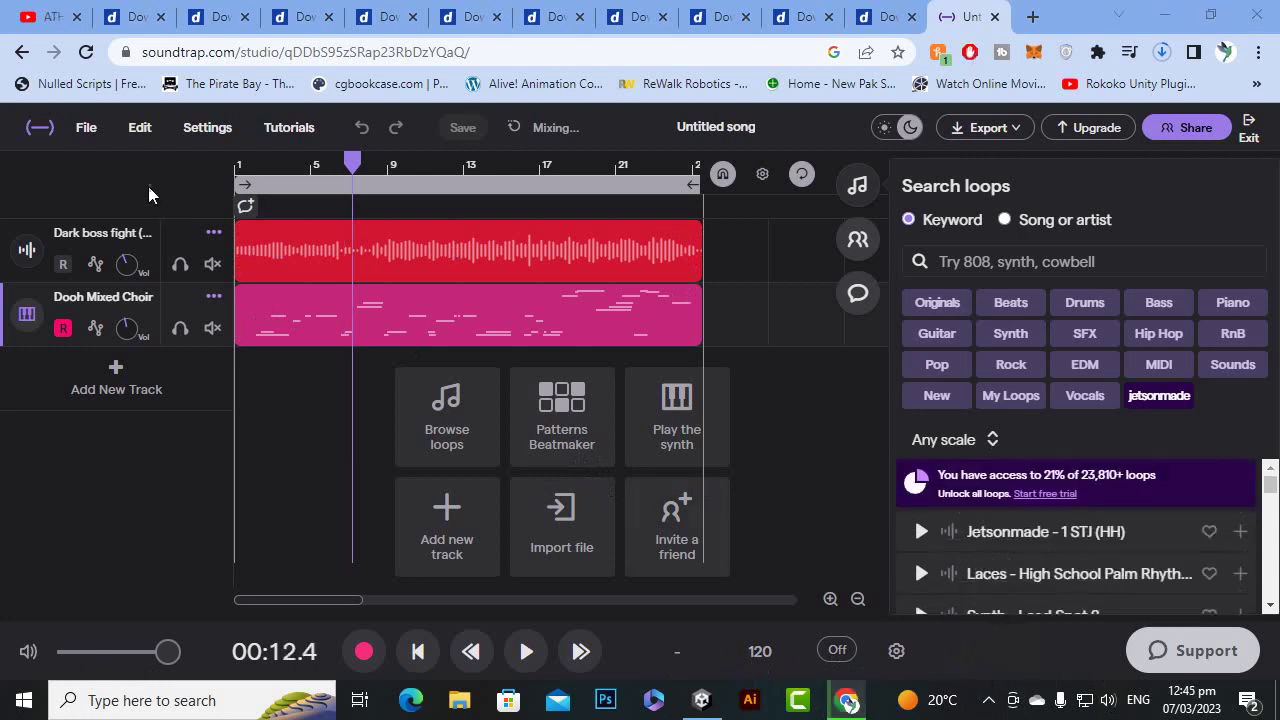